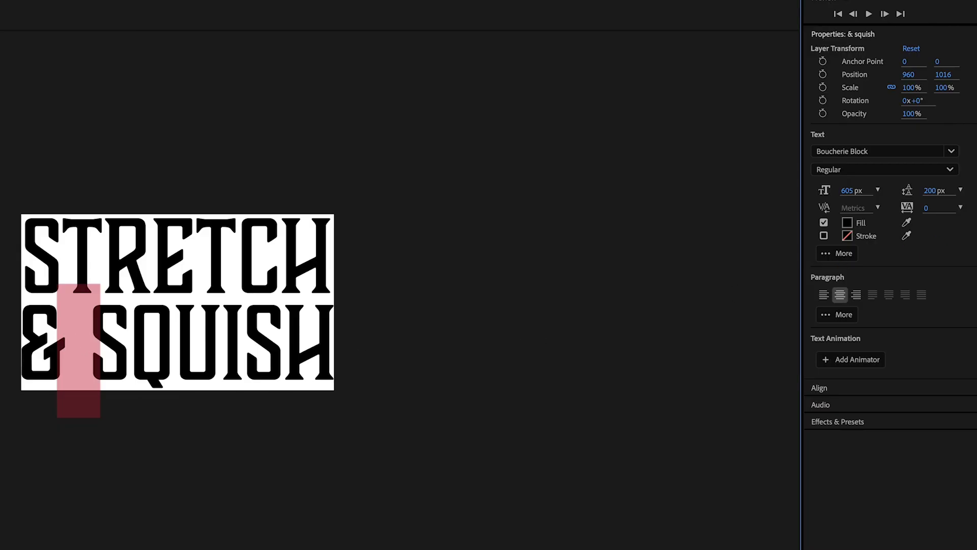
Step: Move the "& squish" text layer below the "stretch" layer in Comp 1
{"action": "left_click_drag", "start_coordinate": [930, 209], "coordinate": [890, 212]}
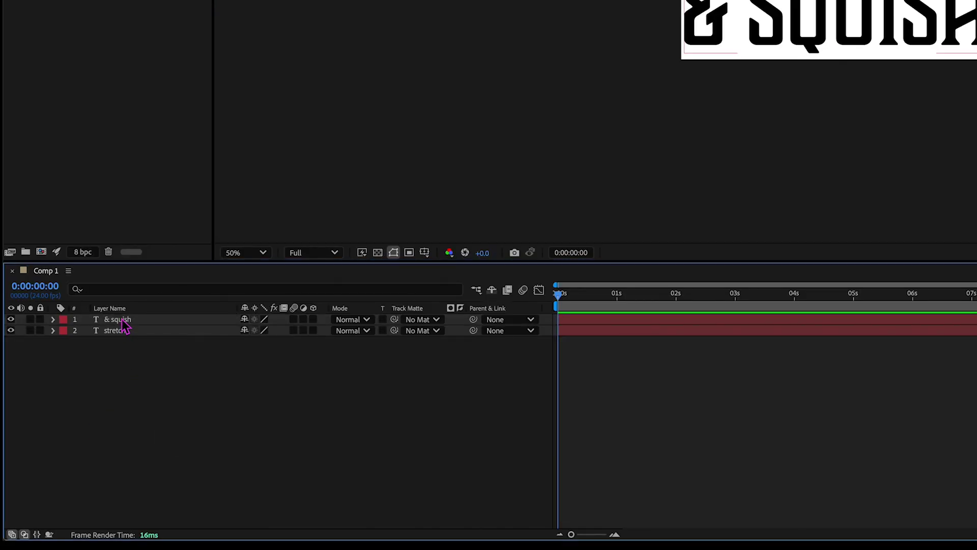
{"action": "left_click_drag", "start_coordinate": [123, 320], "coordinate": [122, 341]}
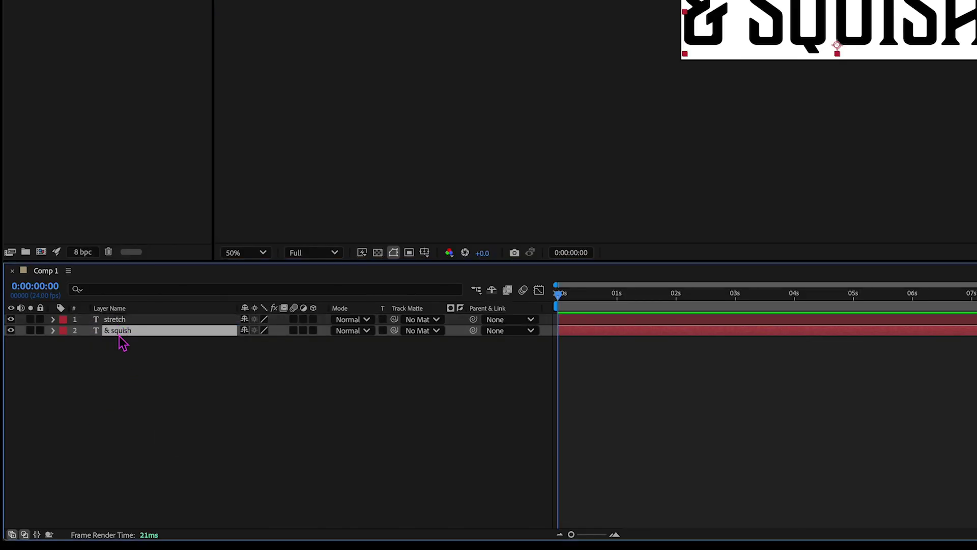
{"action": "left_click", "coordinate": [182, 401]}
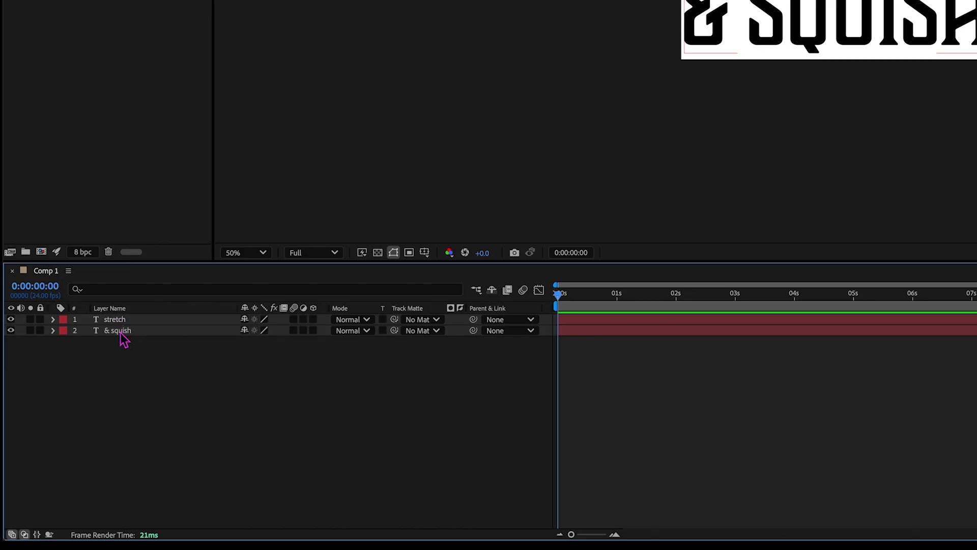
Step: Pre-compose the stretch text layer into a new composition named "stretch", moving all attributes into it
{"action": "left_click", "coordinate": [116, 323]}
{"action": "key", "text": "Return"}
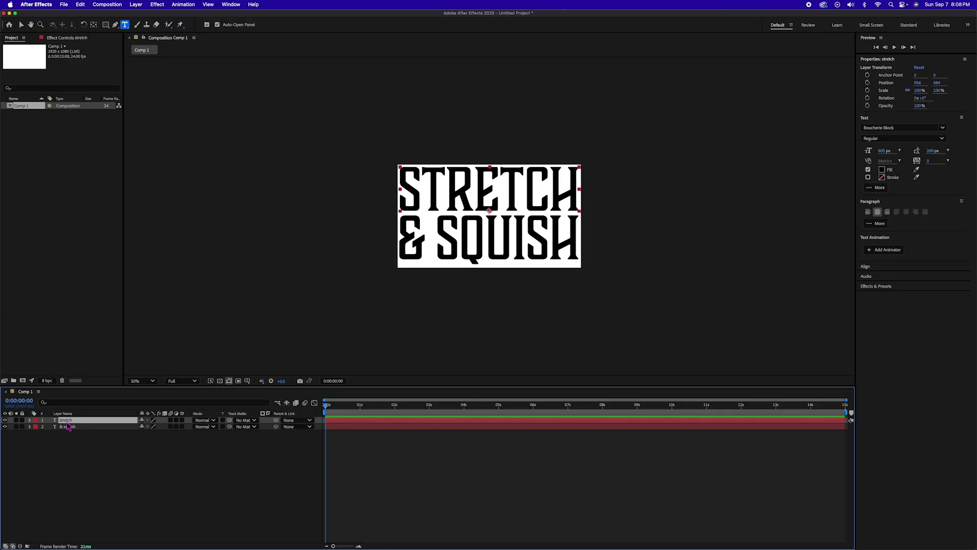
{"action": "key", "text": "super+shift+c"}
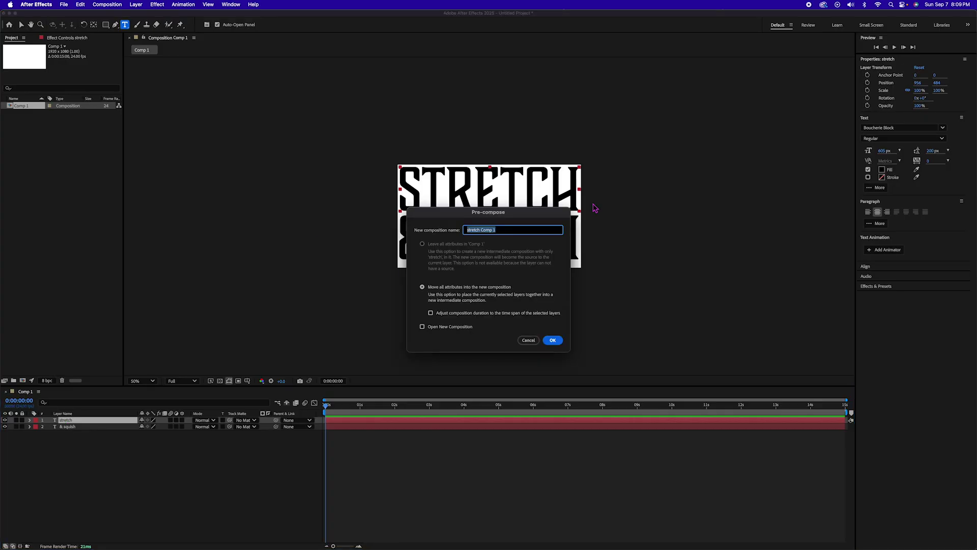
{"action": "left_click", "coordinate": [533, 227]}
{"action": "key", "text": "BackSpace"}
{"action": "key", "text": "BackSpace"}
{"action": "key", "text": "BackSpace"}
{"action": "key", "text": "BackSpace"}
{"action": "key", "text": "BackSpace"}
{"action": "key", "text": "BackSpace"}
{"action": "key", "text": "BackSpace"}
{"action": "key", "text": "Return"}
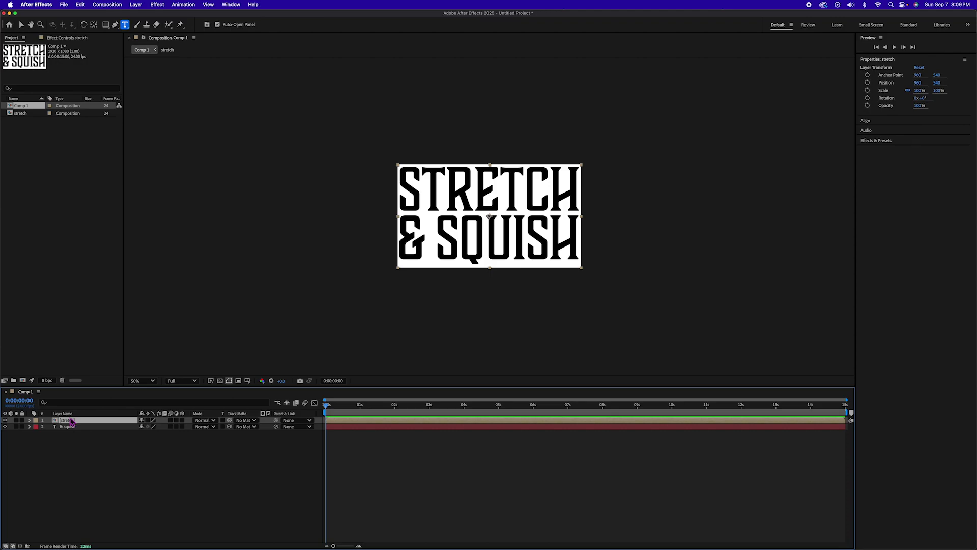
Step: Pre-compose the "& squish" text layer into a new composition named "squish", moving all attributes into it
{"action": "left_click", "coordinate": [72, 427]}
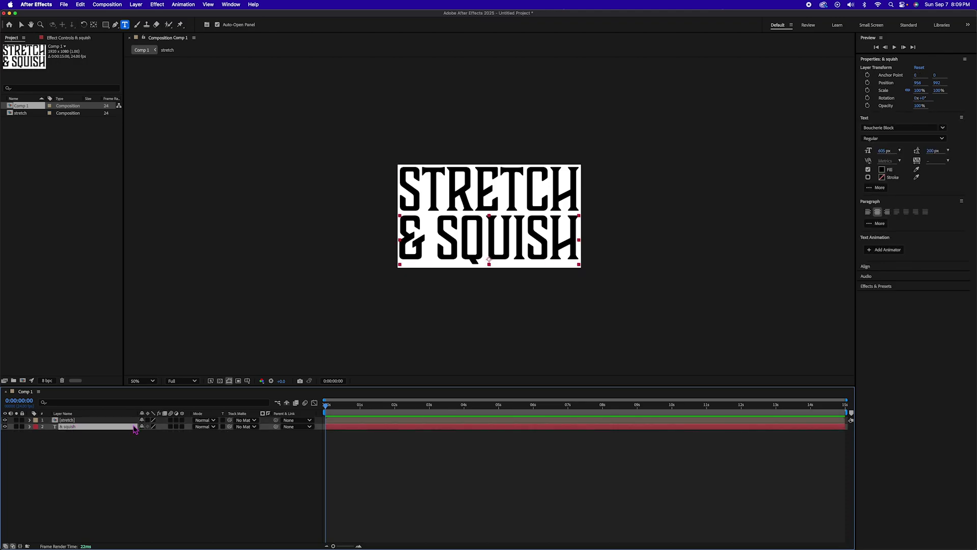
{"action": "key", "text": "super+shift+c"}
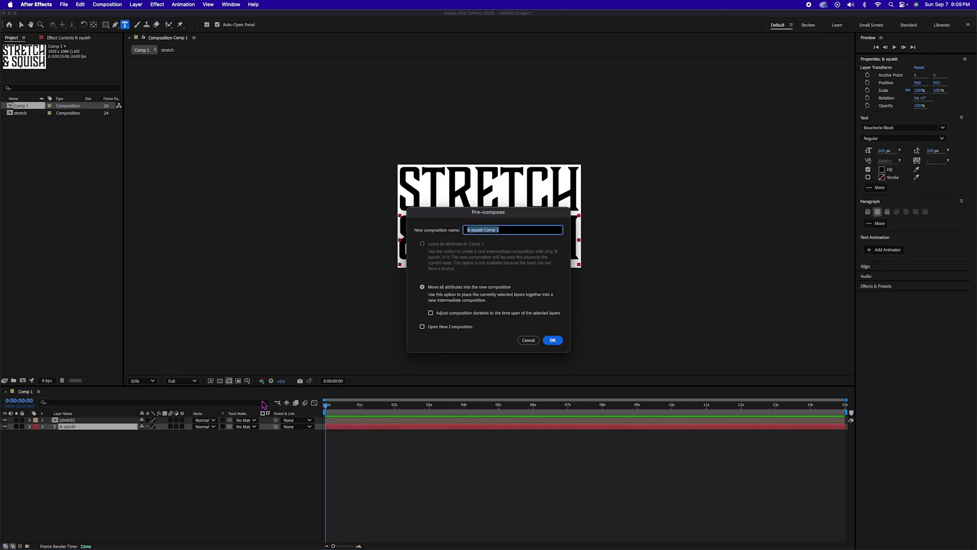
{"action": "type", "text": "squish"}
{"action": "key", "text": "Return"}
Step: Open the stretch composition and crop it to a region of interest of about 1920 x 508 around the word STRETCH
{"action": "double_click", "coordinate": [378, 420]}
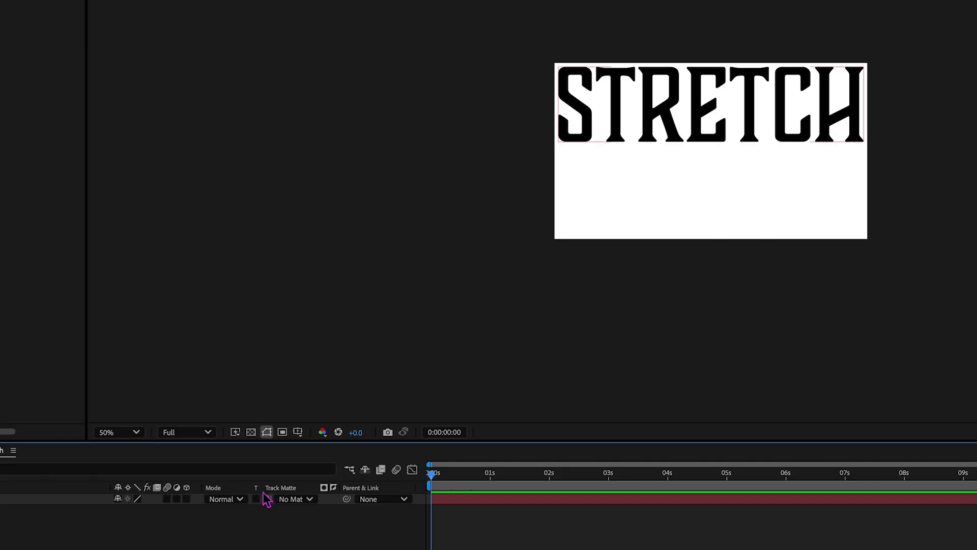
{"action": "left_click", "coordinate": [283, 433]}
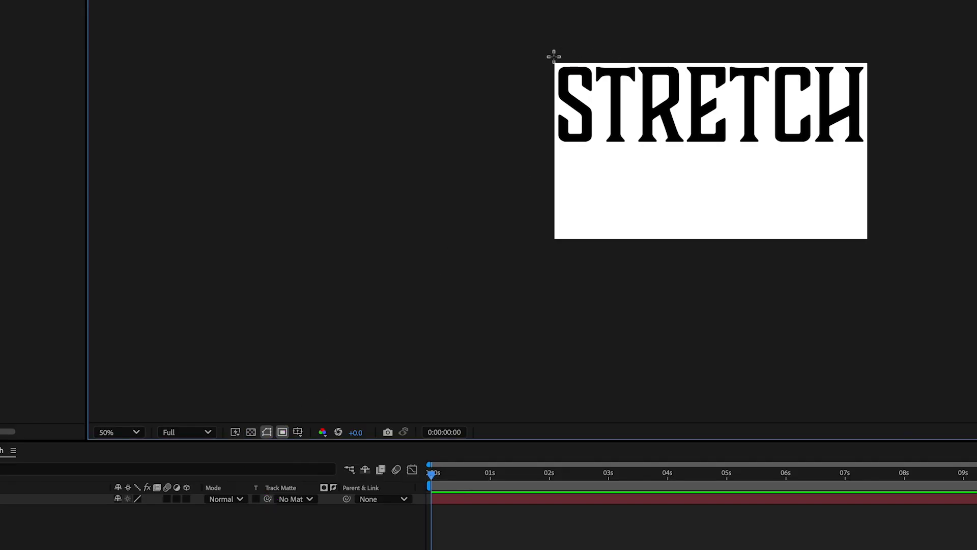
{"action": "left_click_drag", "start_coordinate": [553, 59], "coordinate": [917, 148]}
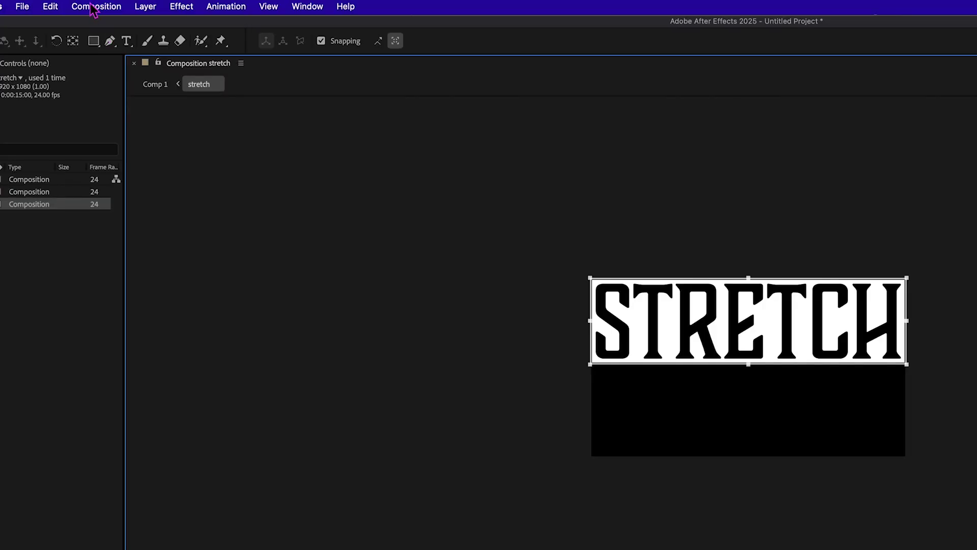
{"action": "left_click", "coordinate": [96, 6]}
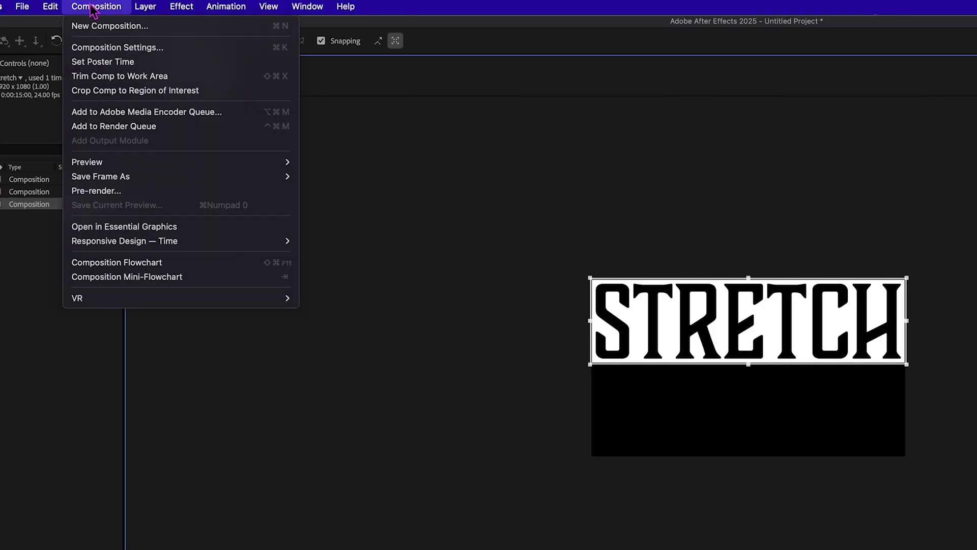
{"action": "left_click", "coordinate": [130, 90]}
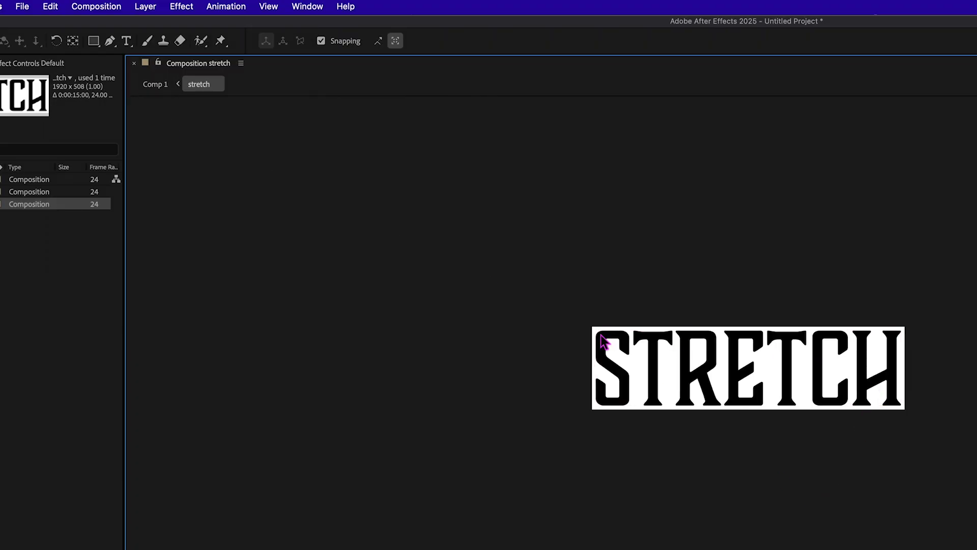
Step: Open the squish composition from Comp 1 and crop it to a region of interest of about 1920 x 560 around "& SQUISH"
{"action": "left_click", "coordinate": [36, 393]}
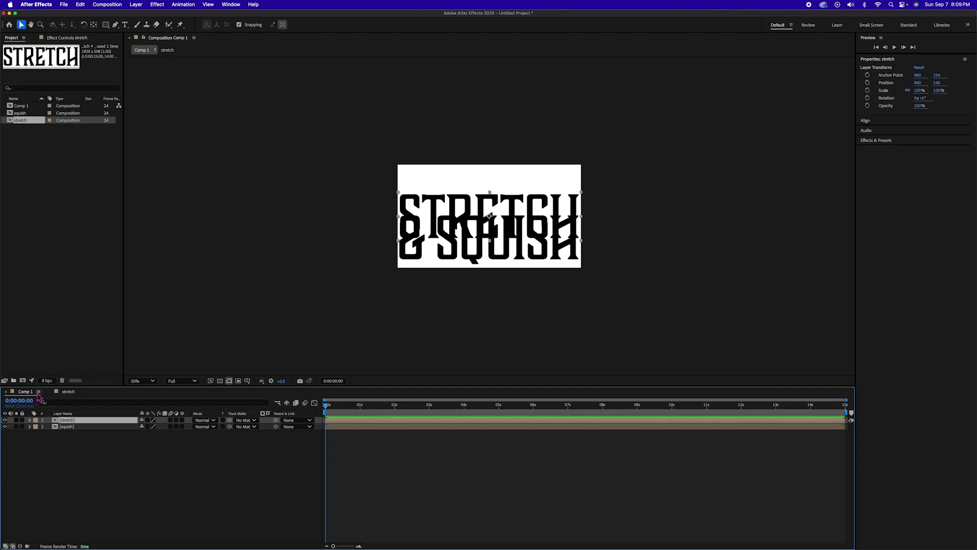
{"action": "double_click", "coordinate": [58, 428]}
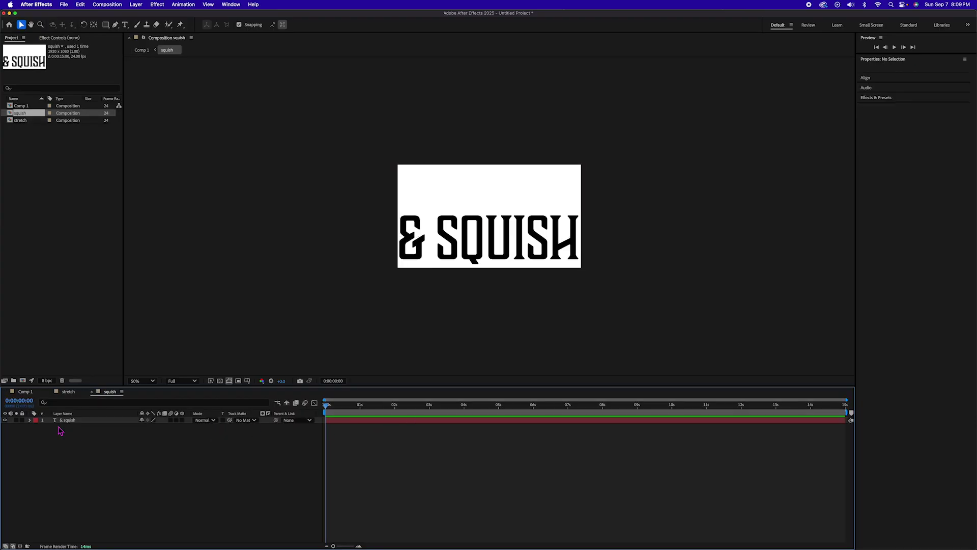
{"action": "left_click", "coordinate": [148, 422]}
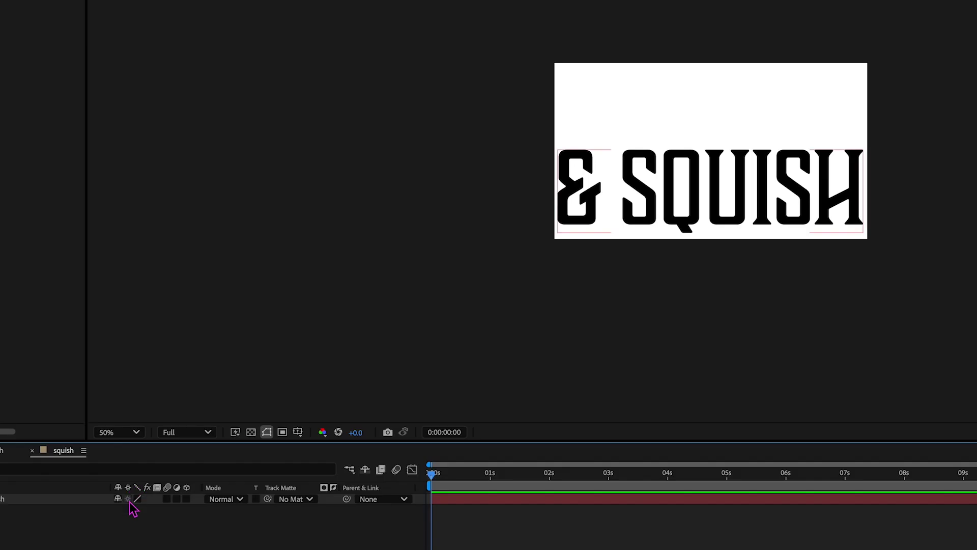
{"action": "left_click", "coordinate": [133, 508]}
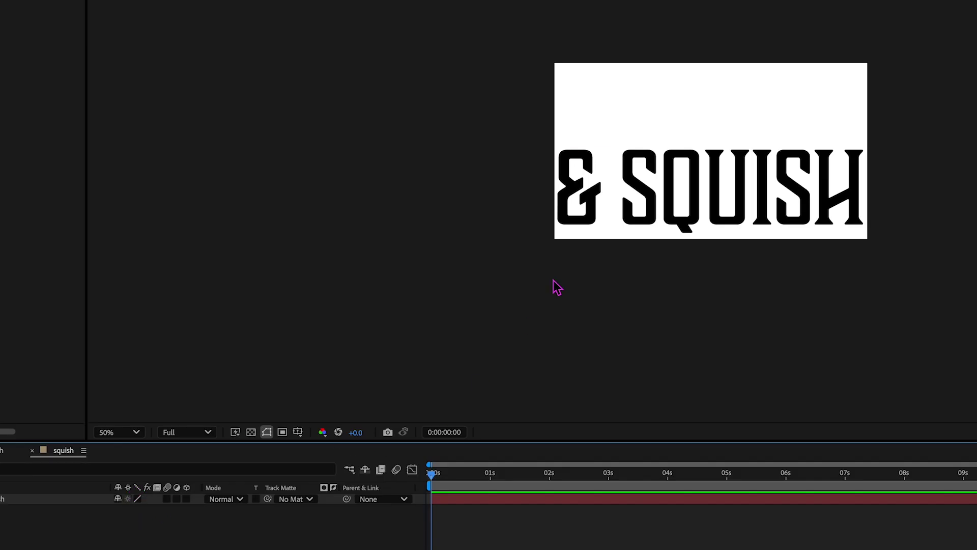
{"action": "left_click", "coordinate": [282, 432]}
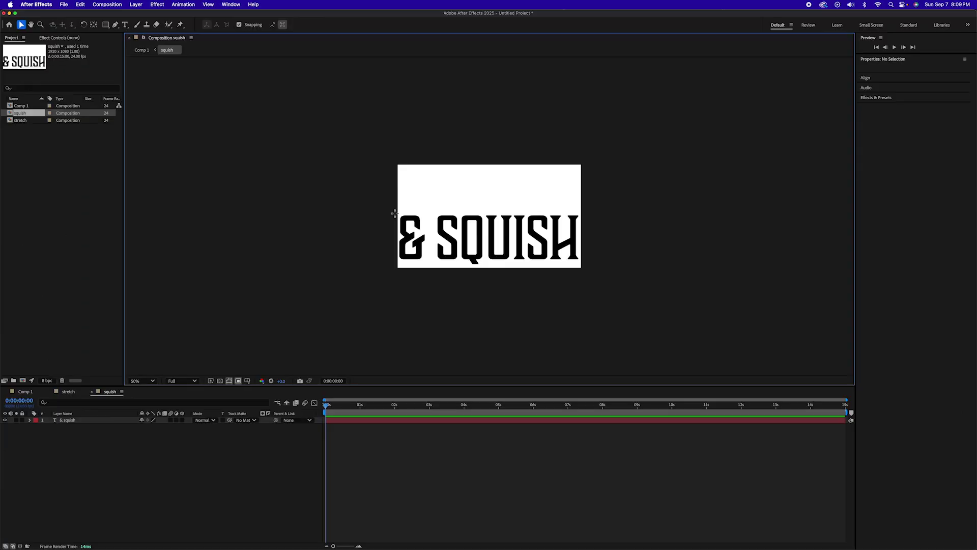
{"action": "left_click_drag", "start_coordinate": [552, 139], "coordinate": [822, 224]}
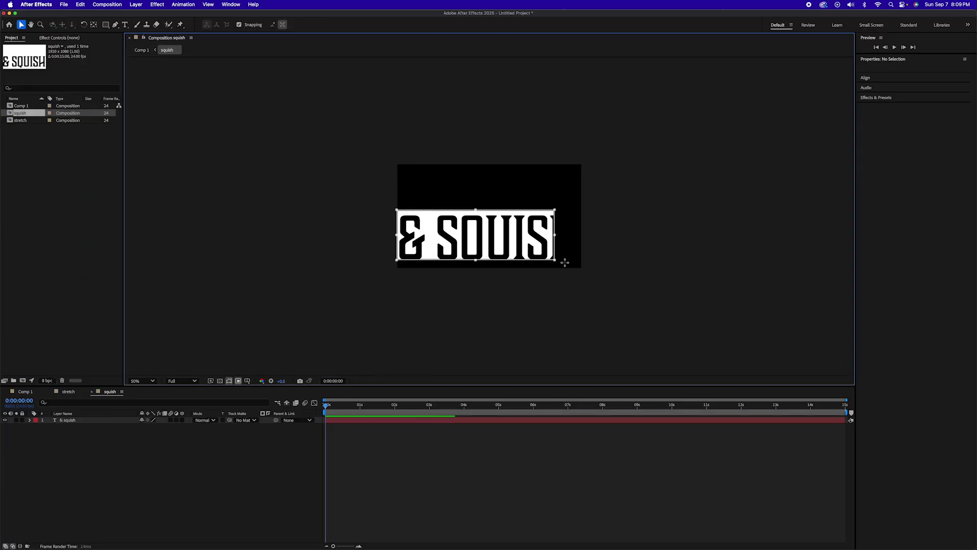
{"action": "left_click", "coordinate": [107, 4]}
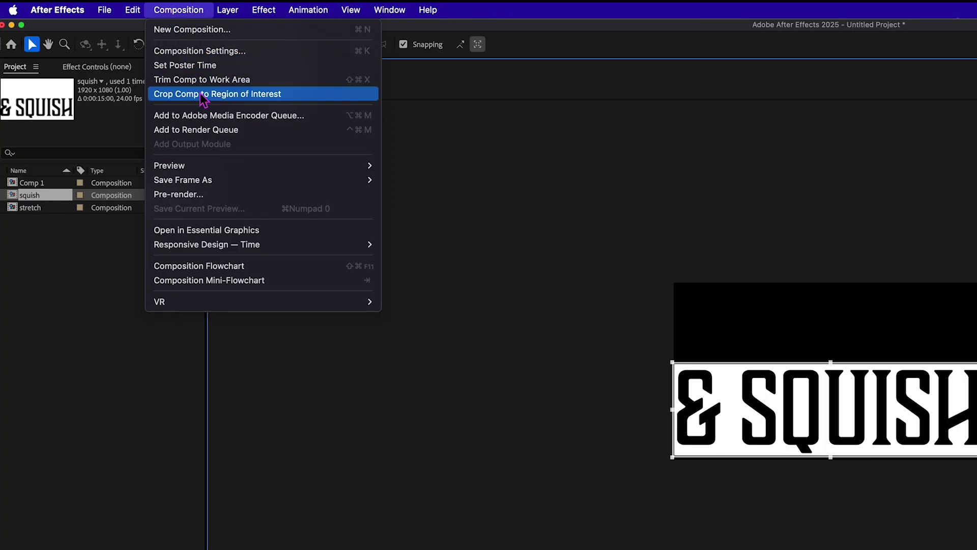
{"action": "left_click", "coordinate": [201, 96]}
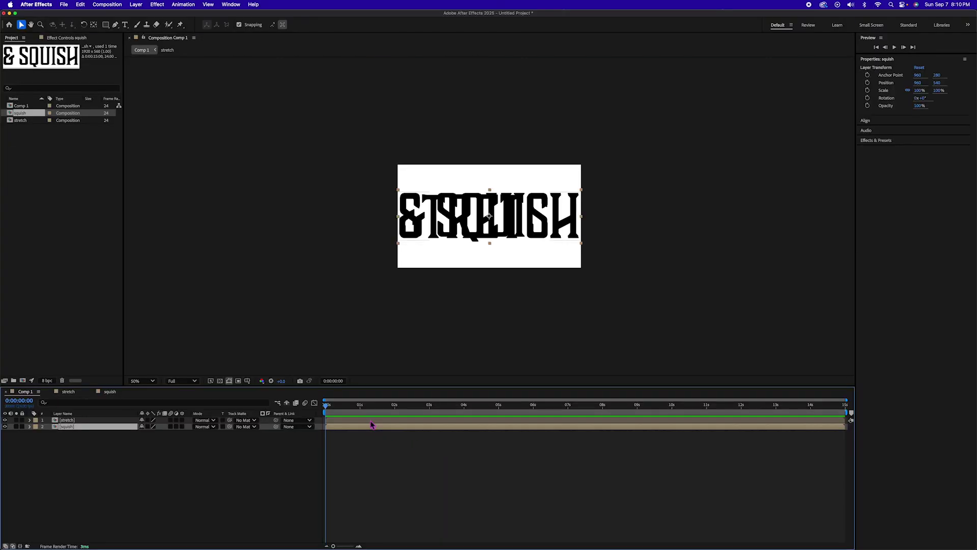
Step: Find the effect with the search "cc power" and apply CC Power Pin to both the stretch and squish layers in Comp 1
{"action": "left_click", "coordinate": [892, 140]}
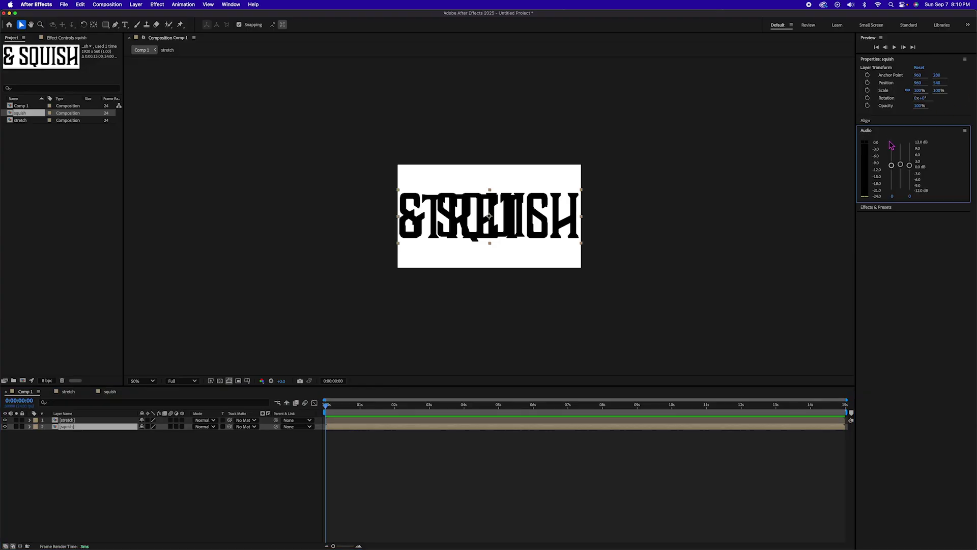
{"action": "left_click", "coordinate": [895, 211]}
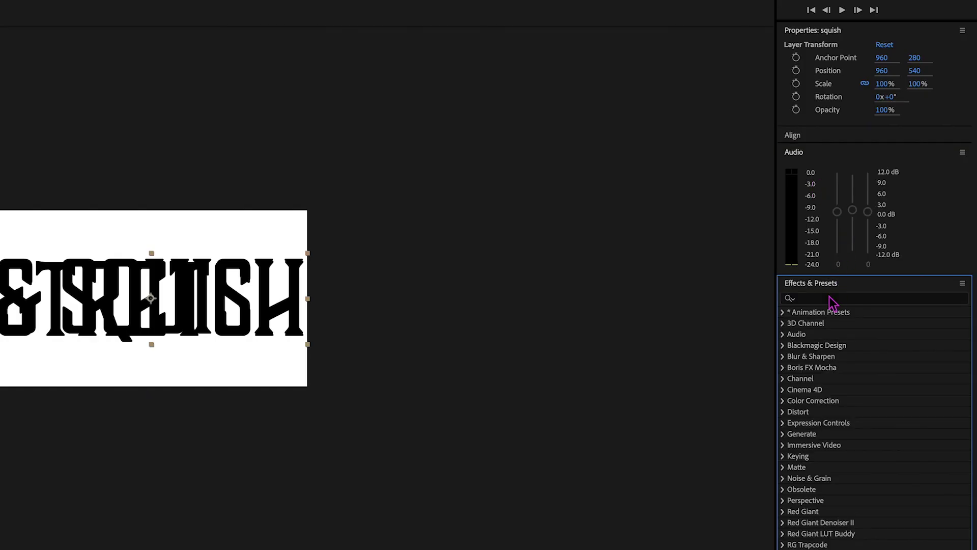
{"action": "left_click", "coordinate": [823, 300]}
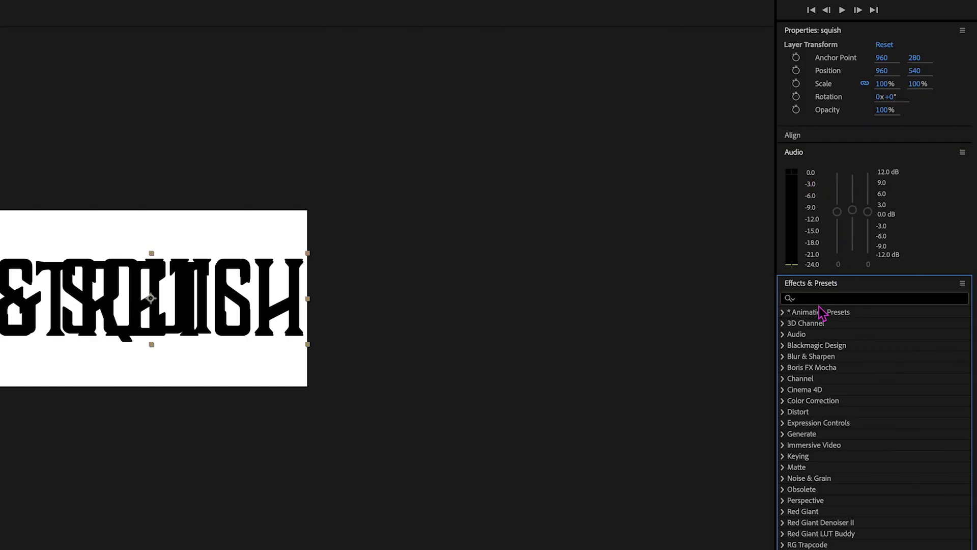
{"action": "type", "text": "cc"}
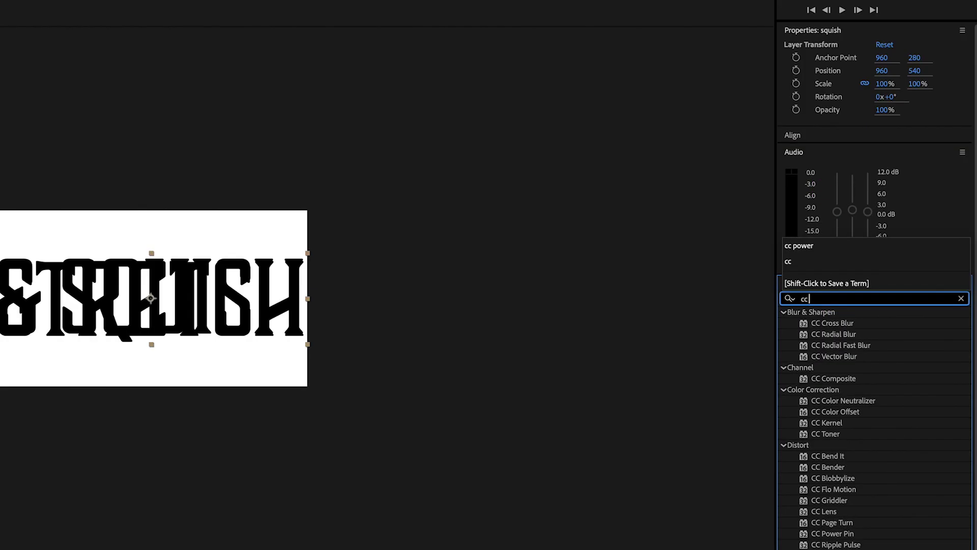
{"action": "type", "text": " power"}
{"action": "left_click_drag", "start_coordinate": [833, 322], "coordinate": [490, 423]}
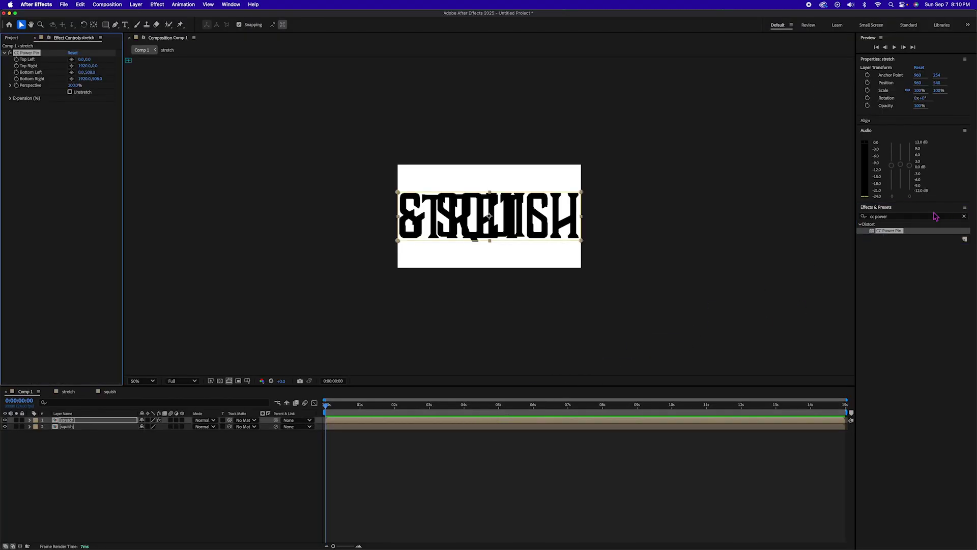
{"action": "left_click_drag", "start_coordinate": [892, 236], "coordinate": [539, 427]}
Step: Expand the CC Power Pin properties of the stretch and squish layers and enlarge the timeline to show both sets
{"action": "left_click", "coordinate": [30, 420]}
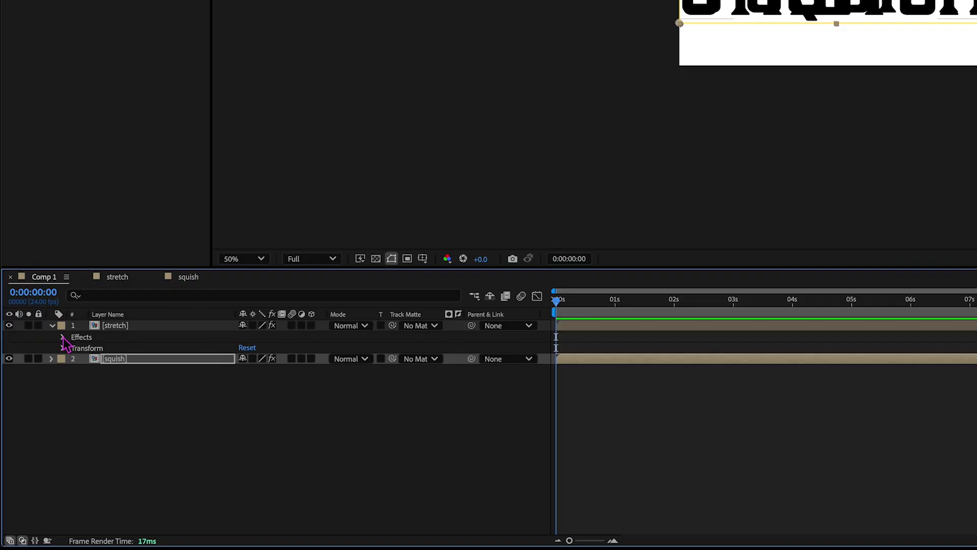
{"action": "left_click", "coordinate": [36, 427]}
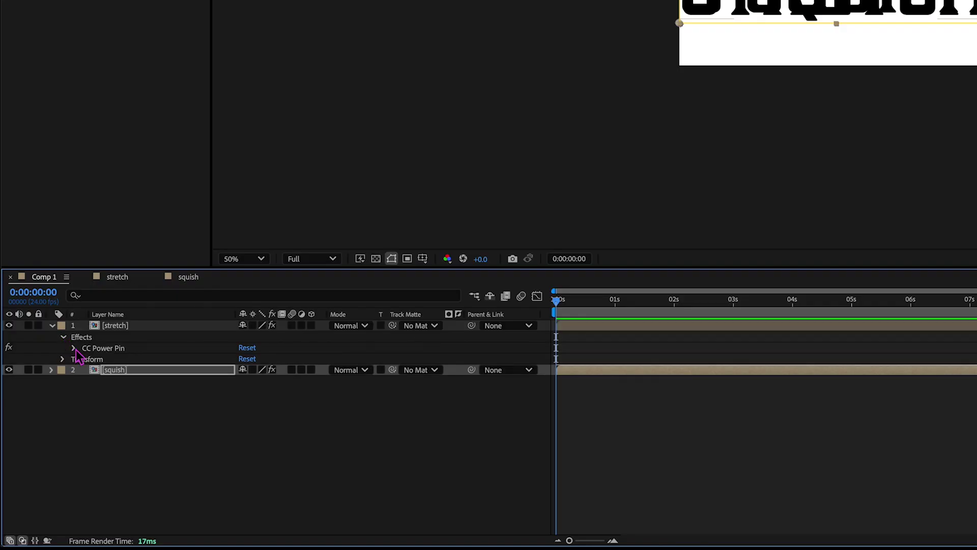
{"action": "left_click", "coordinate": [73, 349]}
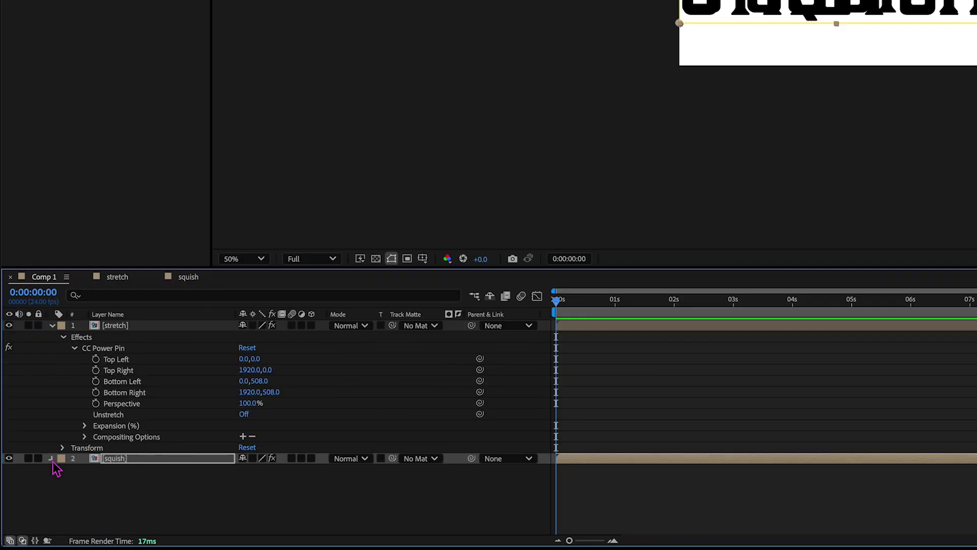
{"action": "left_click", "coordinate": [52, 458]}
{"action": "left_click", "coordinate": [63, 471]}
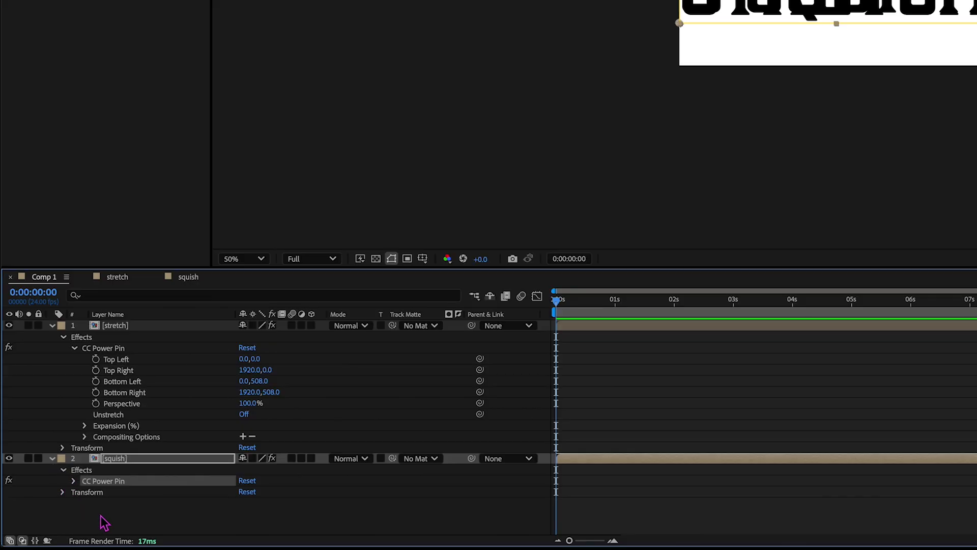
{"action": "left_click", "coordinate": [75, 481]}
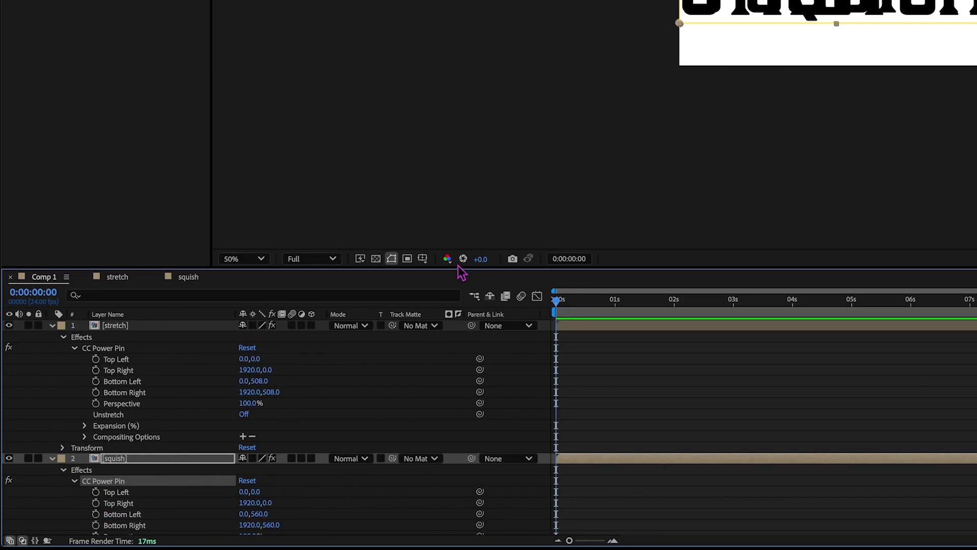
{"action": "left_click_drag", "start_coordinate": [458, 270], "coordinate": [477, 209]}
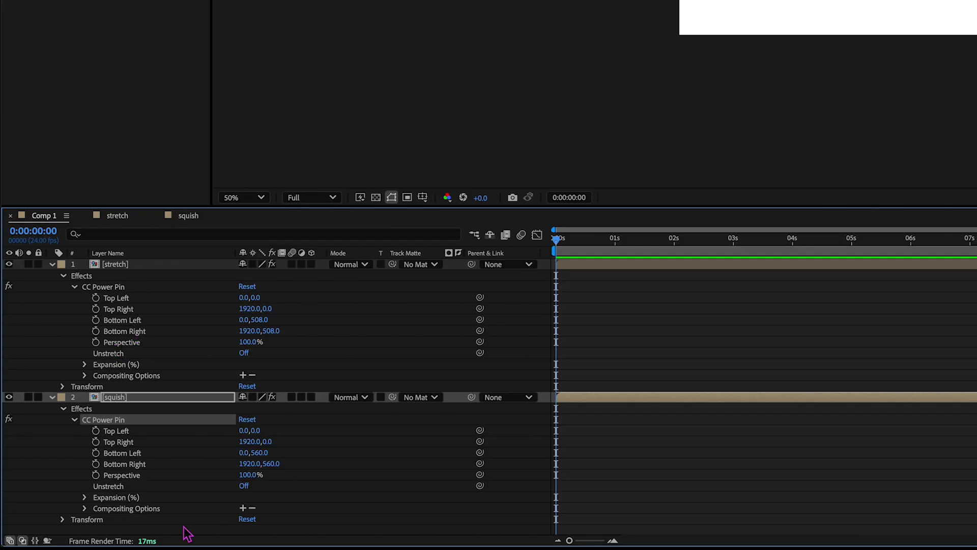
Step: Link the squish layer's CC Power Pin Top Left to the stretch layer's Bottom Left with an expression
{"action": "left_click", "coordinate": [96, 431], "text": "alt"}
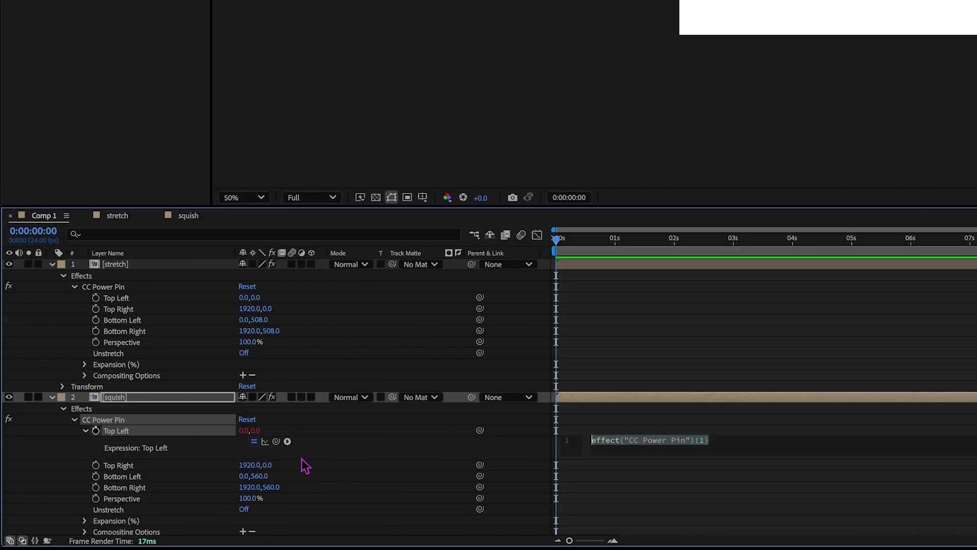
{"action": "left_click_drag", "start_coordinate": [275, 442], "coordinate": [141, 321]}
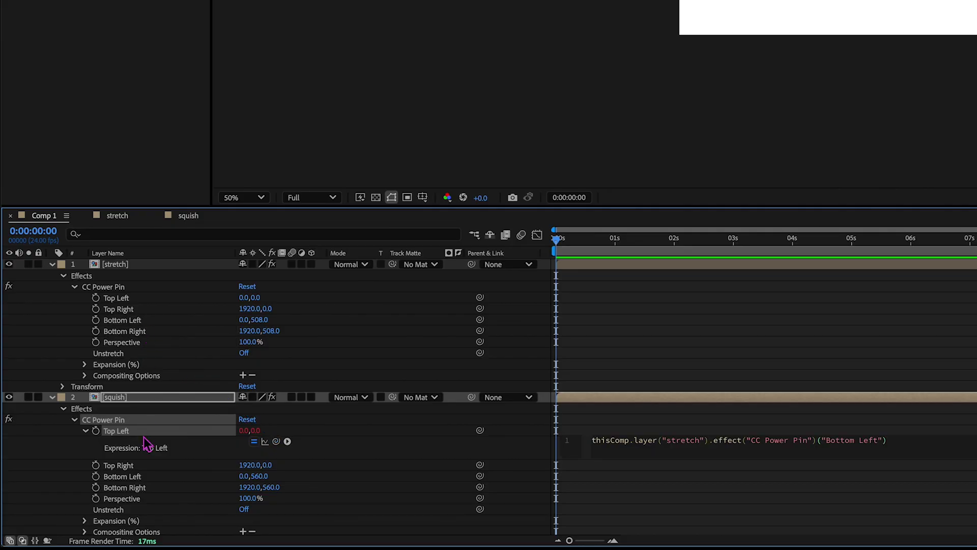
Step: Link the squish layer's CC Power Pin Top Right to the stretch layer's Bottom Right with an expression
{"action": "left_click", "coordinate": [96, 466], "text": "alt"}
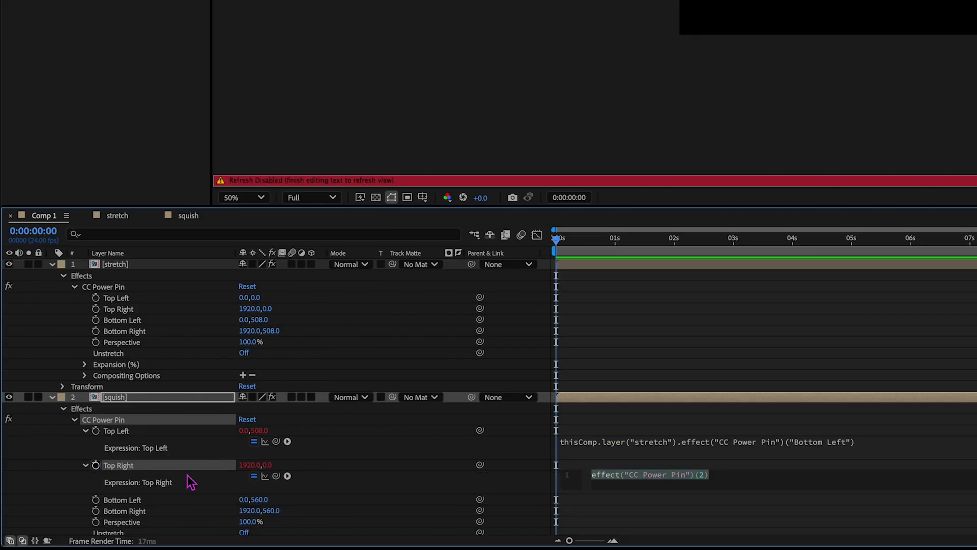
{"action": "left_click_drag", "start_coordinate": [276, 476], "coordinate": [140, 344]}
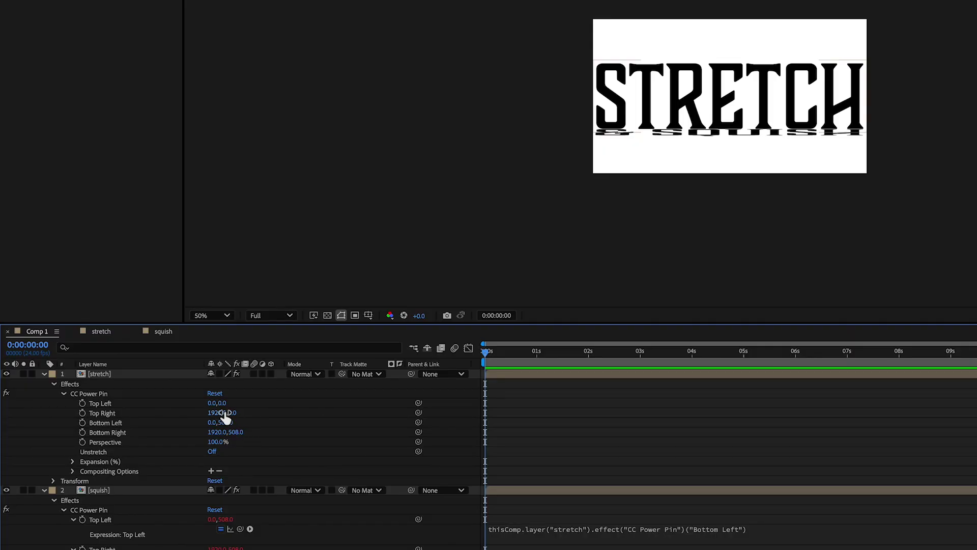
Step: Set CC Power Pin Y values: stretch Top Left about -284 and Top Right -283, squish Bottom Left about 824 and Bottom Right 819
{"action": "left_click_drag", "start_coordinate": [224, 405], "coordinate": [53, 413]}
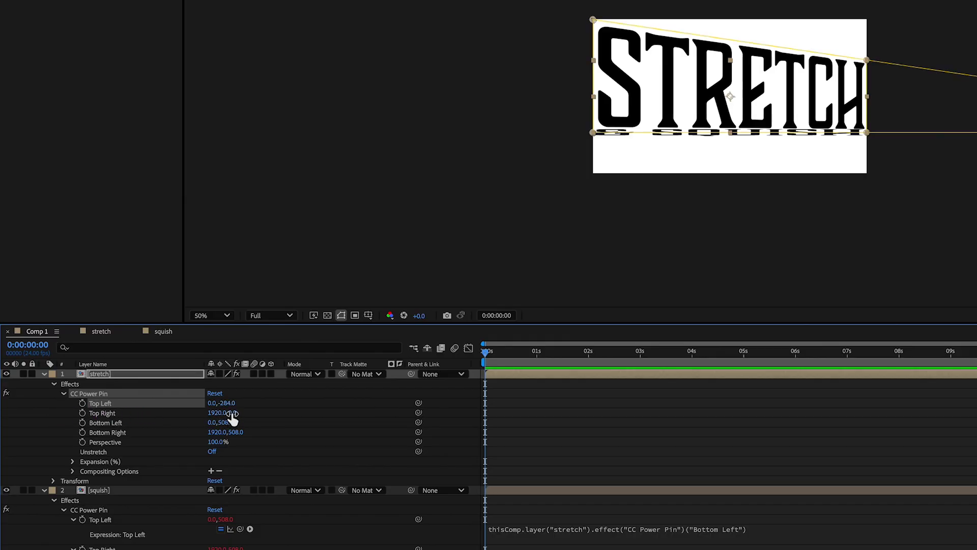
{"action": "left_click_drag", "start_coordinate": [232, 416], "coordinate": [54, 430]}
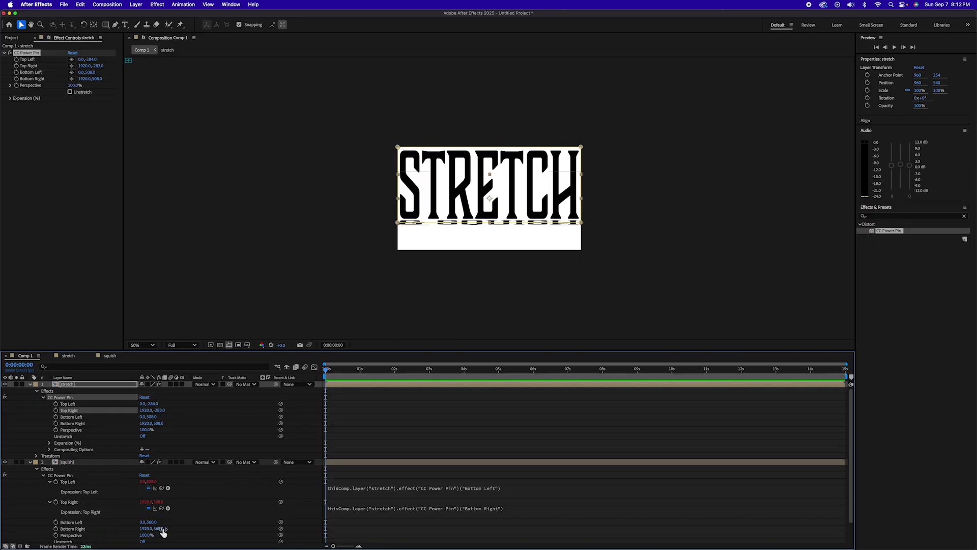
{"action": "left_click_drag", "start_coordinate": [163, 532], "coordinate": [266, 524]}
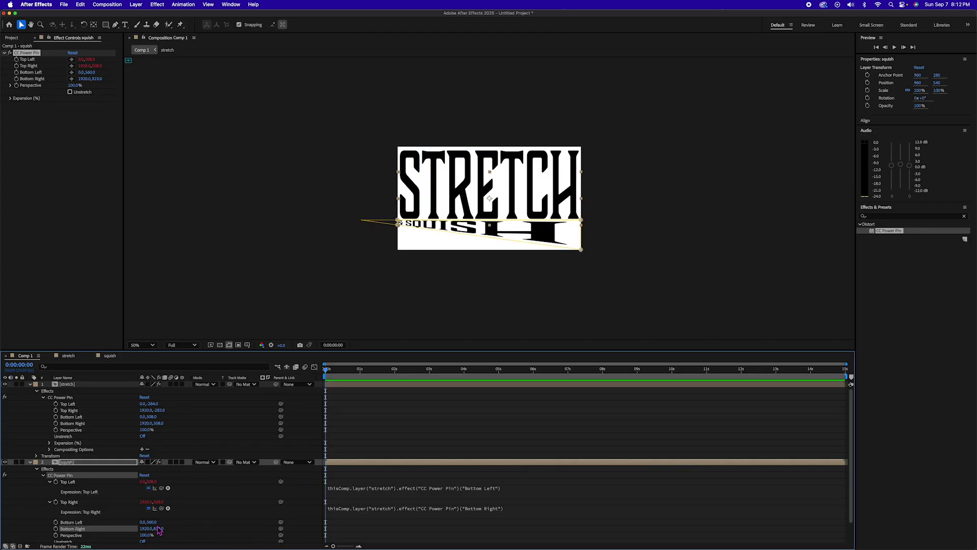
{"action": "left_click_drag", "start_coordinate": [154, 522], "coordinate": [260, 519]}
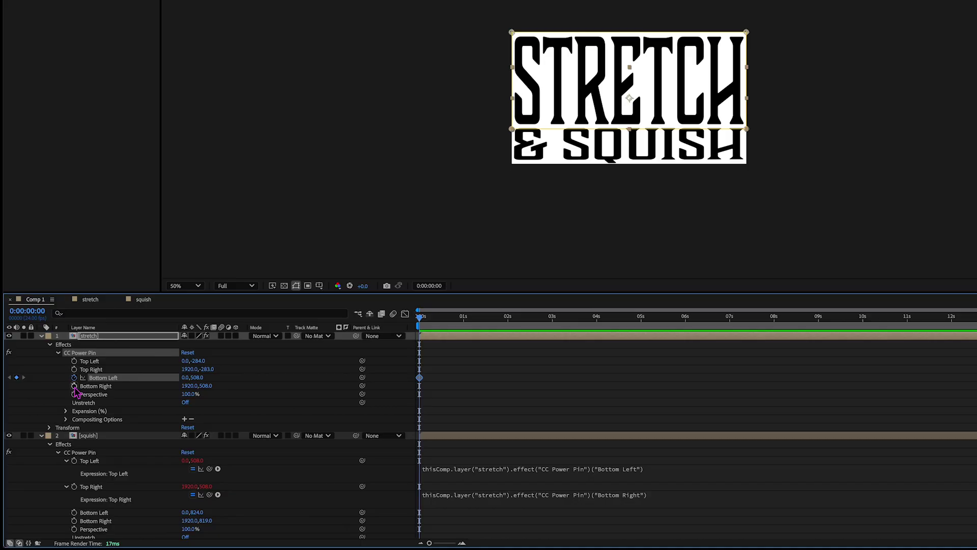
Step: Keyframe the stretch layer's Bottom Left and Bottom Right at 0 seconds, with Y values of about -113 and 668
{"action": "left_click", "coordinate": [74, 377]}
{"action": "left_click", "coordinate": [74, 386]}
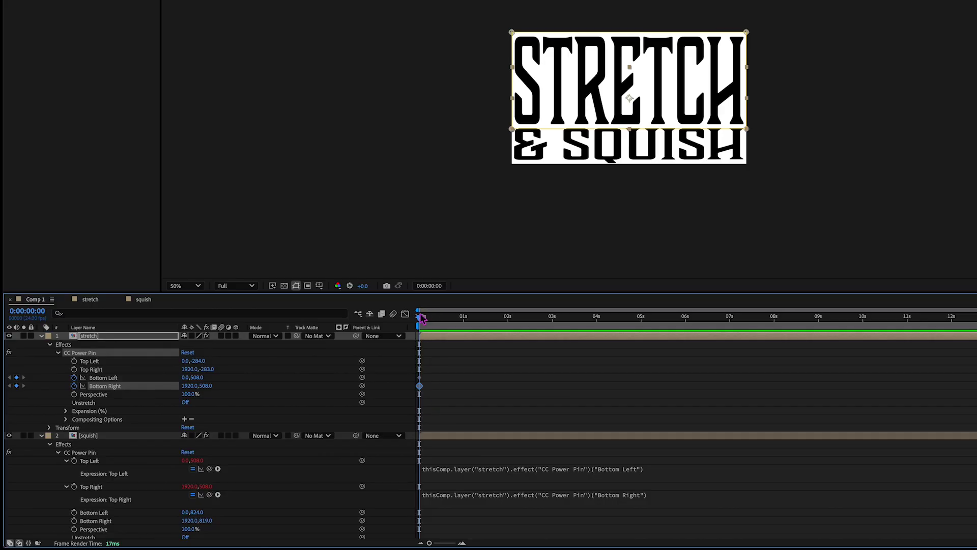
{"action": "left_click", "coordinate": [425, 318]}
{"action": "left_click_drag", "start_coordinate": [428, 321], "coordinate": [388, 325]}
{"action": "left_click_drag", "start_coordinate": [196, 378], "coordinate": [7, 383]}
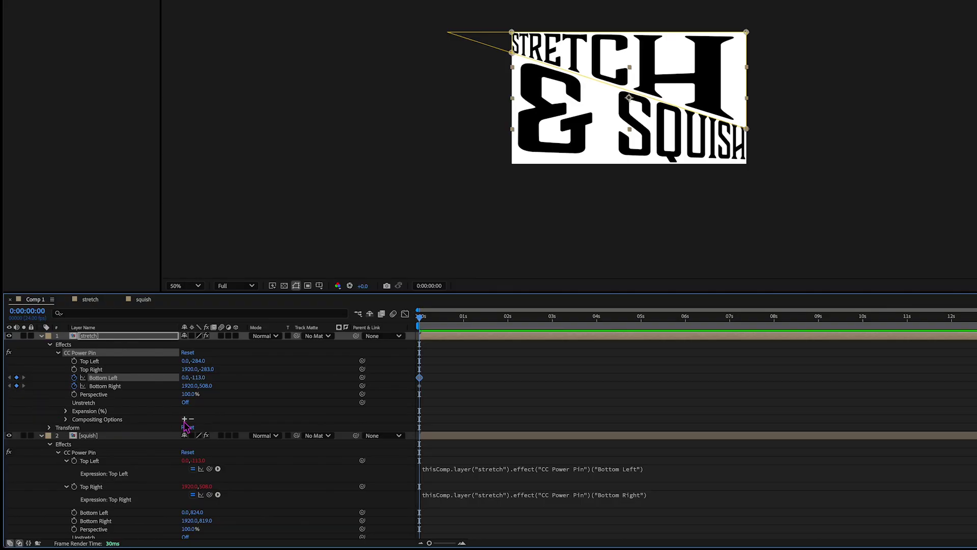
{"action": "left_click_drag", "start_coordinate": [208, 386], "coordinate": [288, 386]}
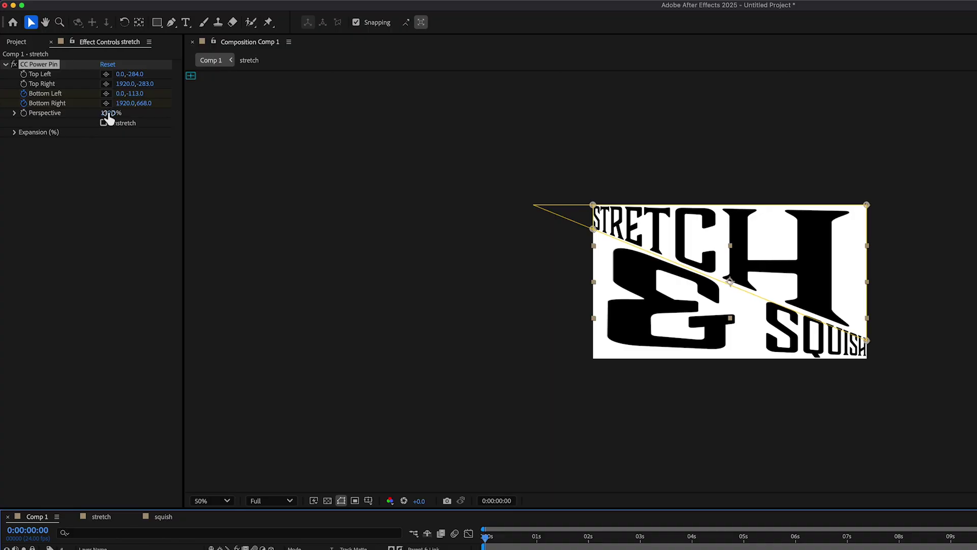
Step: Set the CC Power Pin Perspective to 0% on both the stretch and squish layers
{"action": "left_click", "coordinate": [109, 114]}
{"action": "type", "text": "0"}
{"action": "key", "text": "Return"}
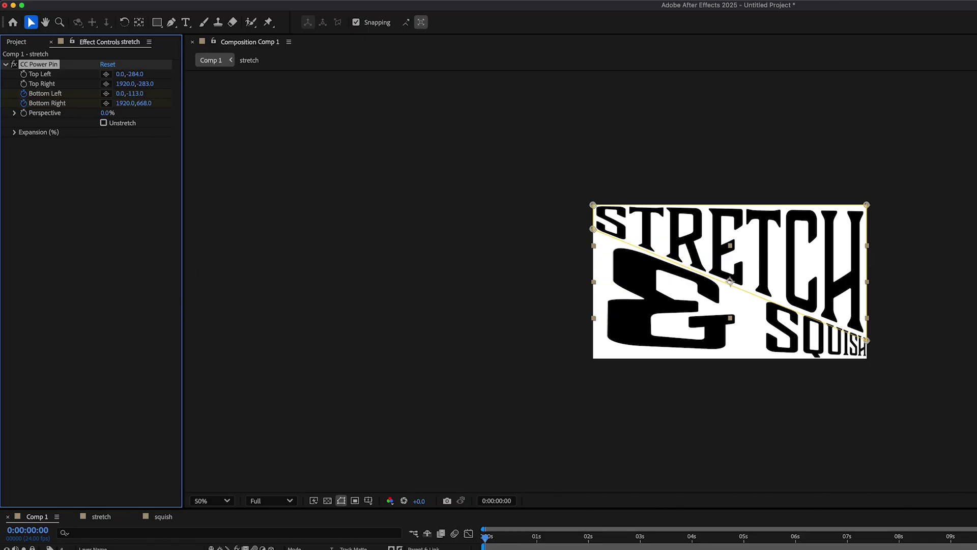
{"action": "key", "text": "ctrl+Down"}
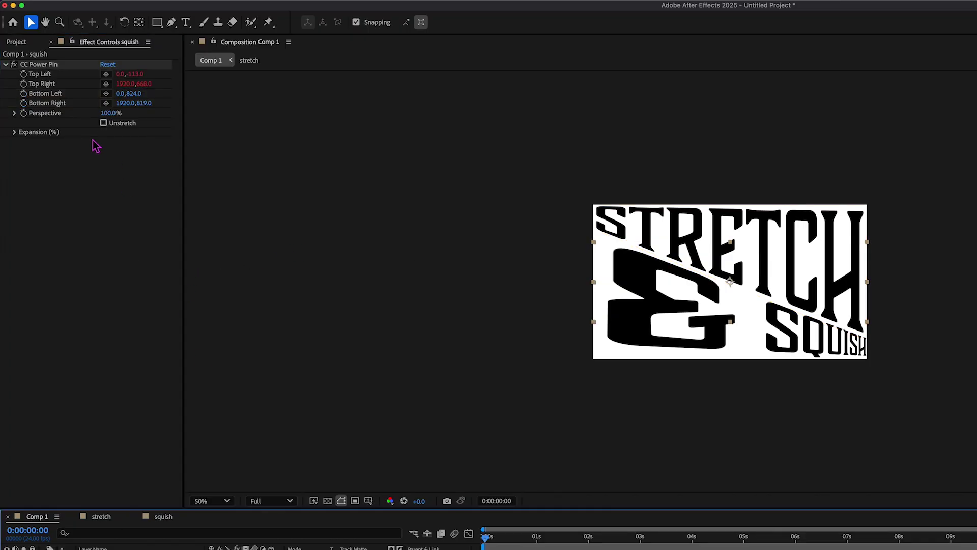
{"action": "left_click", "coordinate": [109, 114]}
{"action": "type", "text": "0"}
{"action": "key", "text": "Return"}
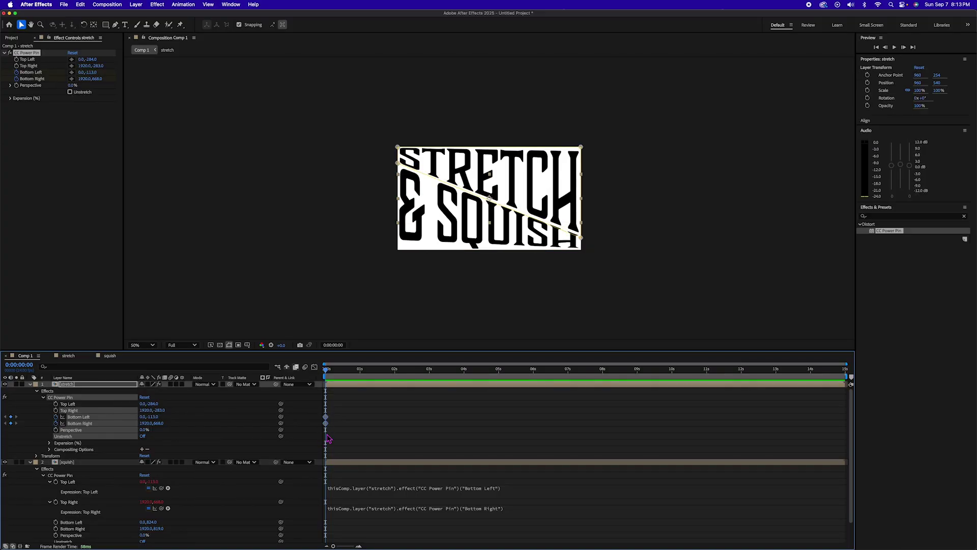
Step: At 1 second, keyframe the stretch layer's Bottom Left Y at about 589 and Bottom Right Y at about -152
{"action": "left_click_drag", "start_coordinate": [328, 375], "coordinate": [360, 373]}
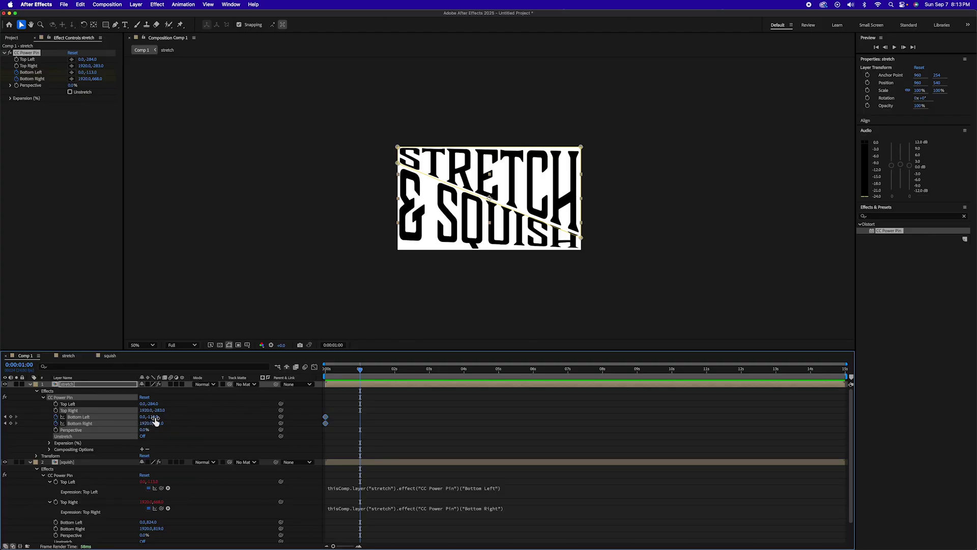
{"action": "left_click_drag", "start_coordinate": [155, 421], "coordinate": [263, 434]}
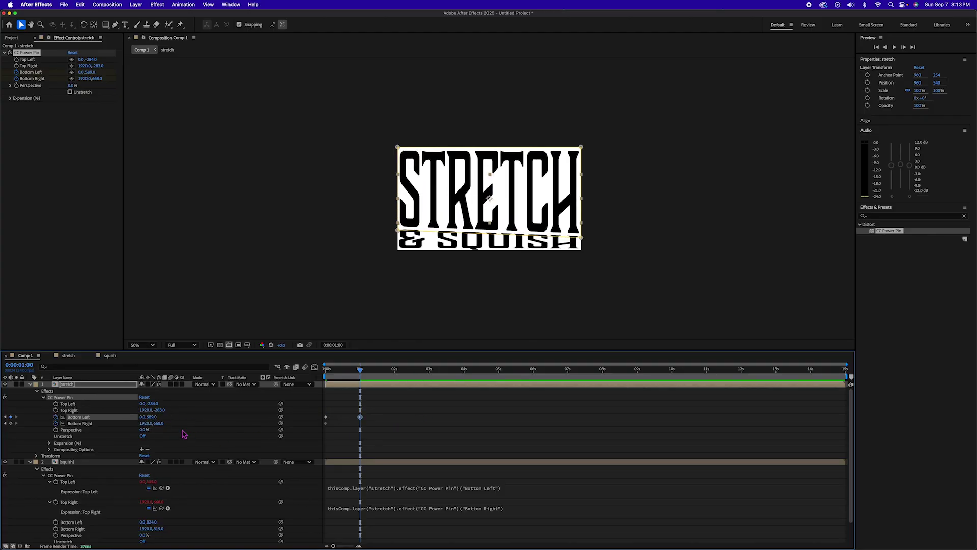
{"action": "left_click_drag", "start_coordinate": [164, 426], "coordinate": [135, 426]}
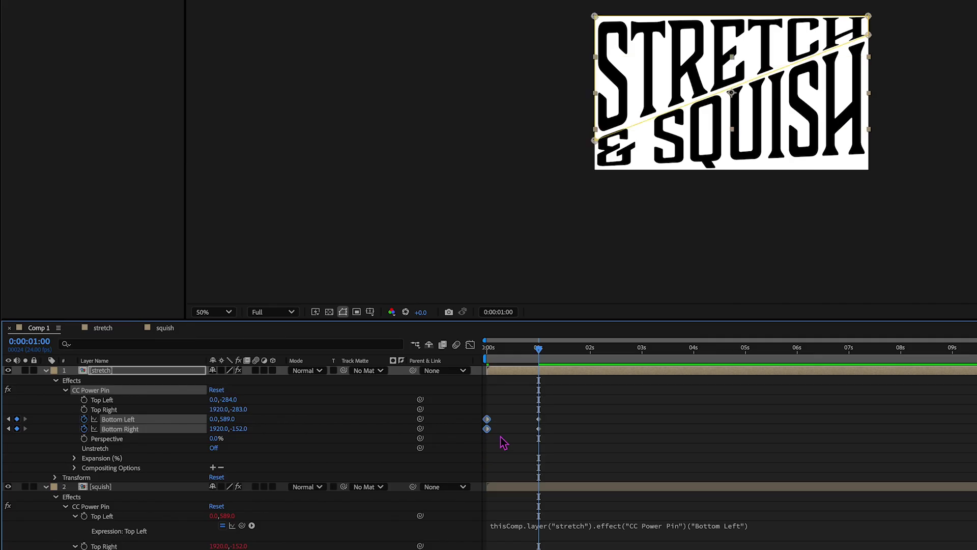
Step: Move the second pair of Bottom Left and Bottom Right keyframes earlier, to about 0.6 seconds
{"action": "left_click_drag", "start_coordinate": [578, 406], "coordinate": [536, 436]}
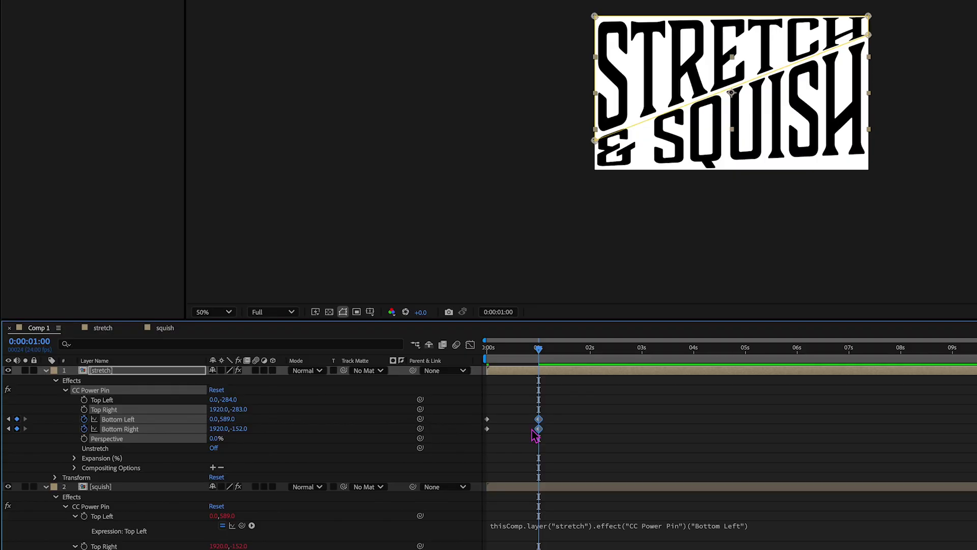
{"action": "left_click", "coordinate": [590, 349]}
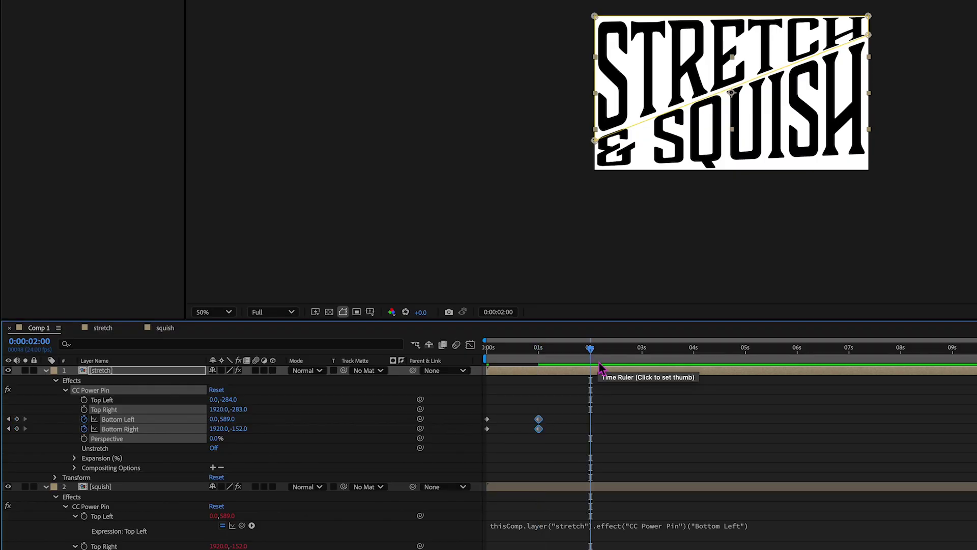
{"action": "left_click_drag", "start_coordinate": [538, 428], "coordinate": [520, 428]}
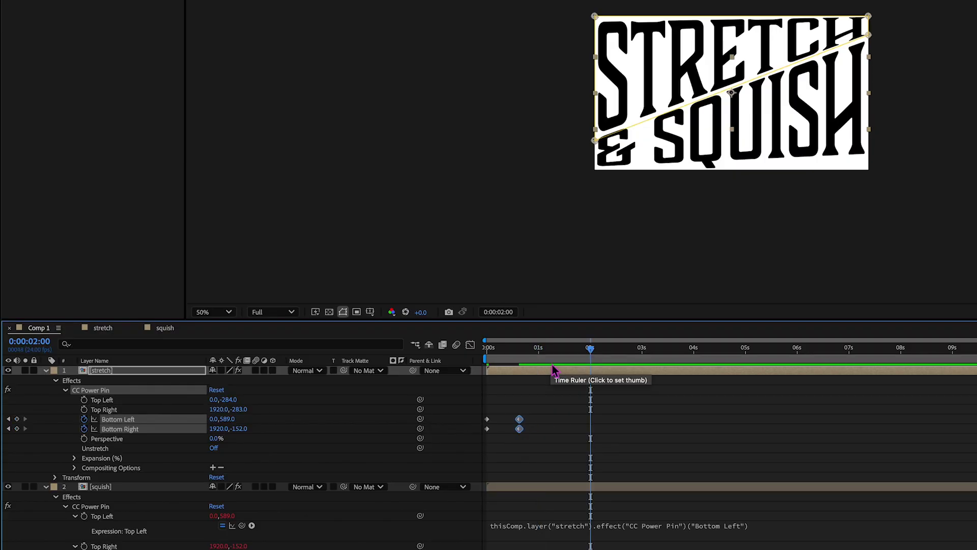
Step: Copy the second pair of corner keyframes and paste them at 0:00:01:12 to hold that pose
{"action": "mouse_move", "coordinate": [554, 366]}
{"action": "left_mouse_down"}
{"action": "mouse_move", "coordinate": [579, 363]}
{"action": "mouse_move", "coordinate": [565, 364]}
{"action": "left_mouse_up"}
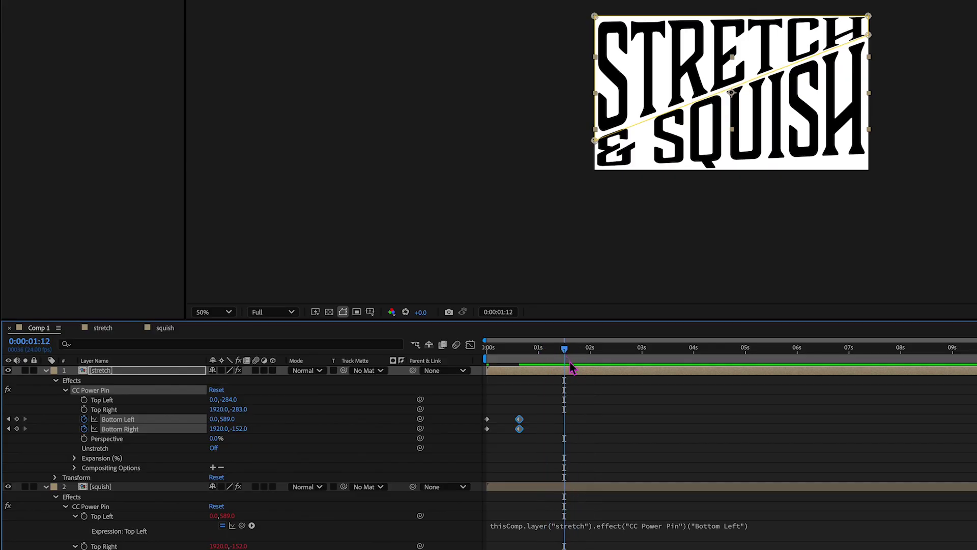
{"action": "left_click_drag", "start_coordinate": [529, 412], "coordinate": [515, 445]}
{"action": "key", "text": "ctrl+c"}
{"action": "key", "text": "ctrl+v"}
Step: Copy the first pair of corner keyframes at 0 seconds and paste them at 0:00:02:01
{"action": "left_click_drag", "start_coordinate": [497, 410], "coordinate": [484, 447]}
{"action": "left_click_drag", "start_coordinate": [564, 350], "coordinate": [595, 360]}
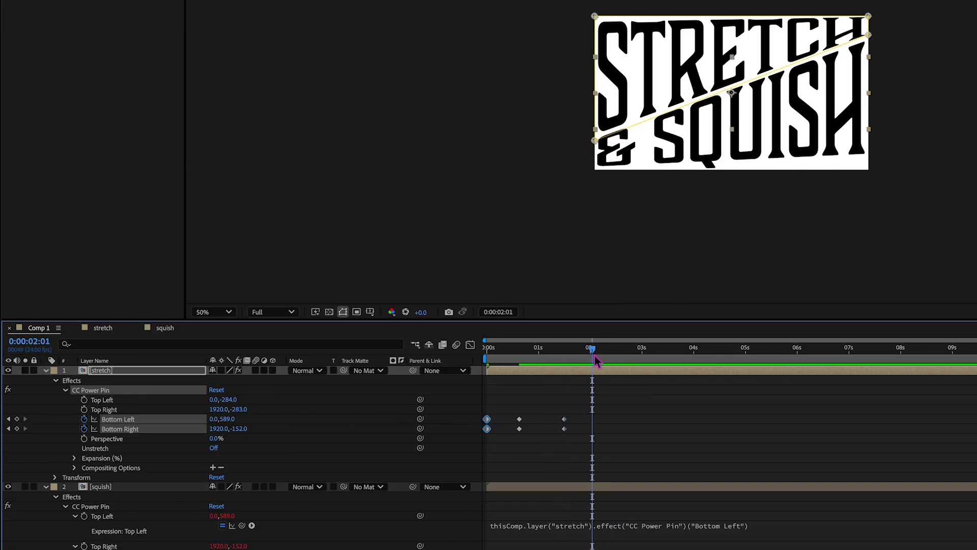
{"action": "key", "text": "ctrl+v"}
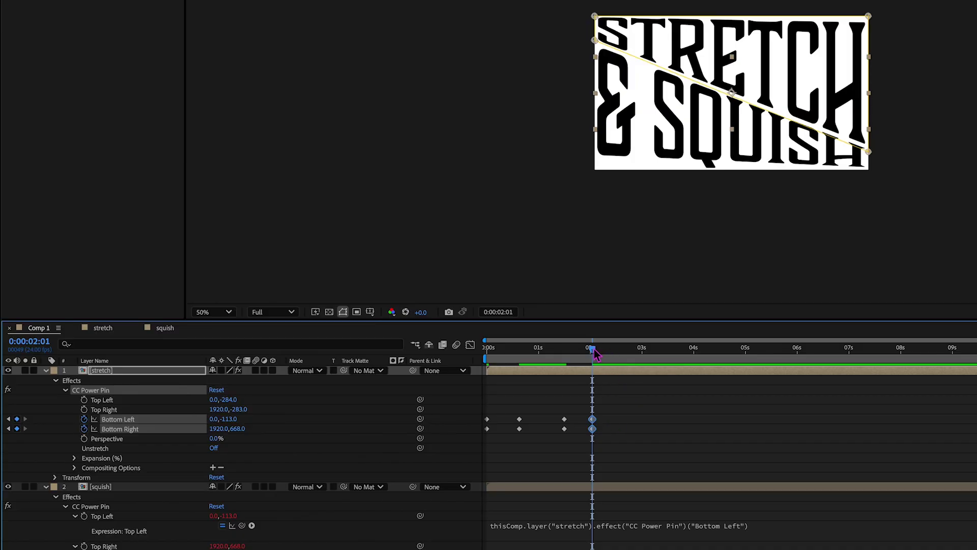
Step: Hold the pose from 0:00:02:01 by copying its corner keyframes and pasting them at 0:00:03:00
{"action": "left_click_drag", "start_coordinate": [597, 354], "coordinate": [643, 351]}
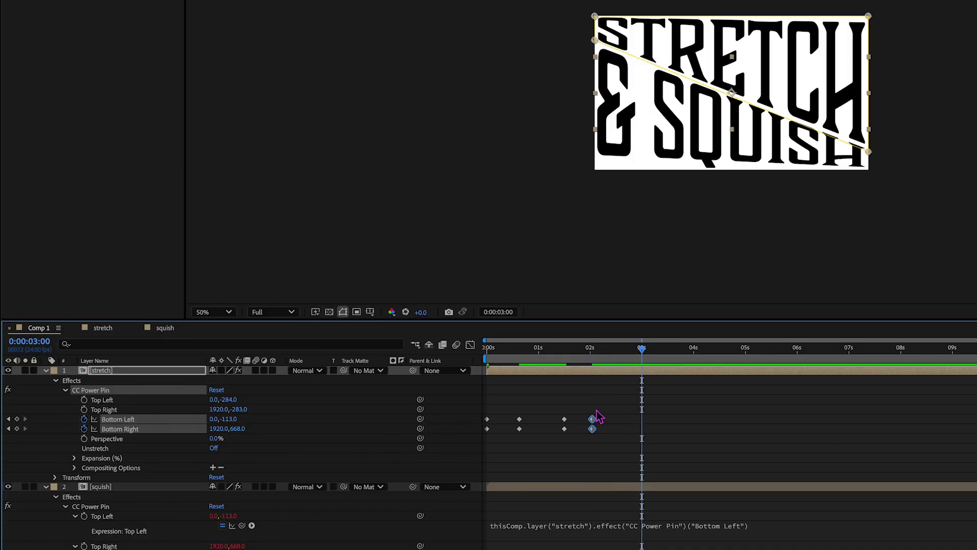
{"action": "left_click_drag", "start_coordinate": [597, 412], "coordinate": [582, 444]}
{"action": "key", "text": "ctrl+c"}
{"action": "key", "text": "ctrl+v"}
Step: At 0:00:03:12, set the stretch layer's Bottom Left and Bottom Right Y values to 240
{"action": "left_click_drag", "start_coordinate": [645, 355], "coordinate": [671, 358]}
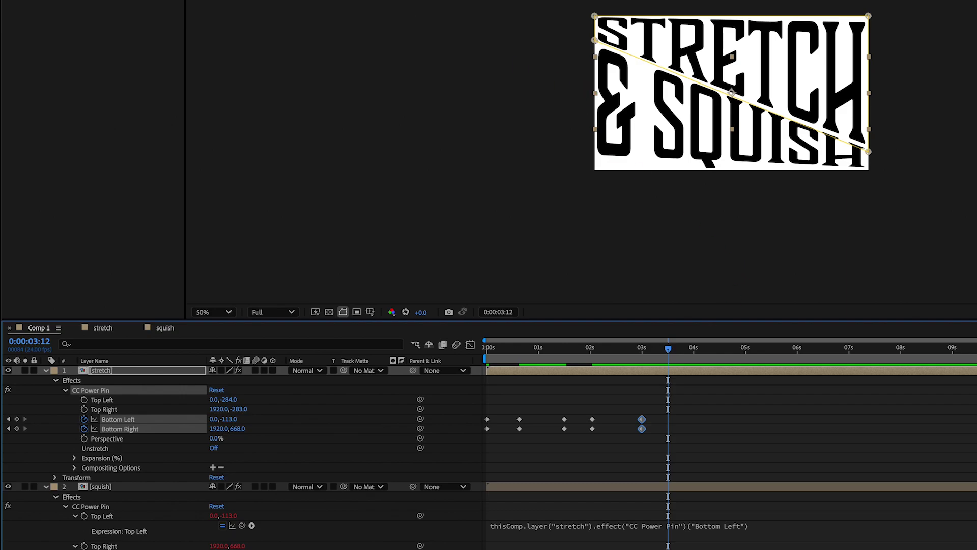
{"action": "left_click_drag", "start_coordinate": [594, 39], "coordinate": [595, 90]}
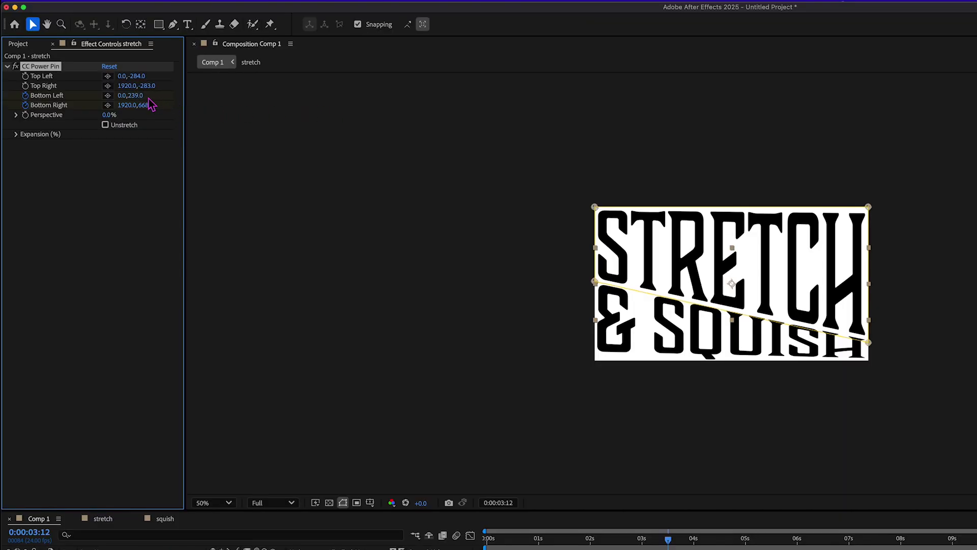
{"action": "left_click", "coordinate": [142, 97]}
{"action": "type", "text": "240"}
{"action": "key", "text": "Return"}
{"action": "left_click", "coordinate": [149, 105]}
{"action": "type", "text": "240"}
{"action": "key", "text": "Return"}
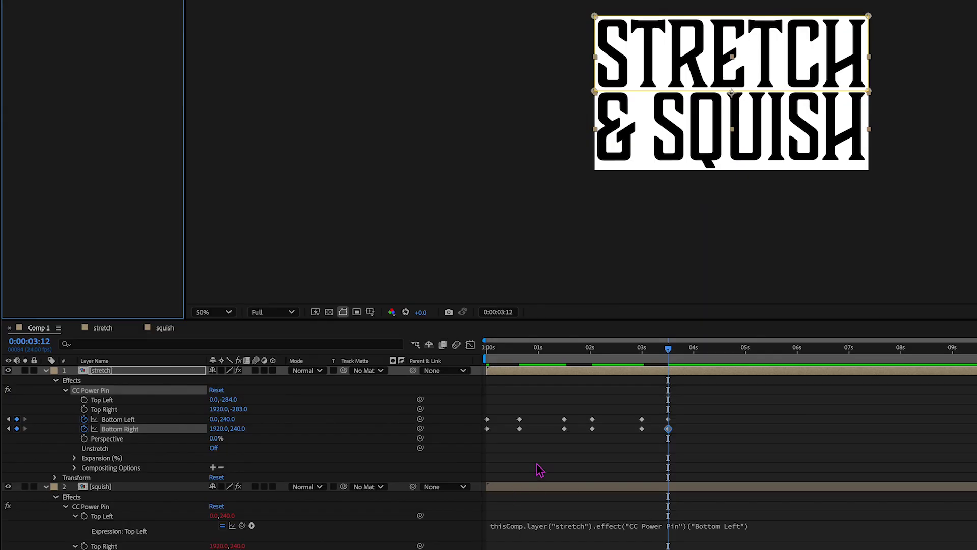
Step: Duplicate the pair of 240 corner keyframes at 0:00:04:14 to hold the level split
{"action": "left_click_drag", "start_coordinate": [689, 418], "coordinate": [664, 434]}
{"action": "left_click_drag", "start_coordinate": [676, 351], "coordinate": [727, 351]}
{"action": "key", "text": "ctrl+v"}
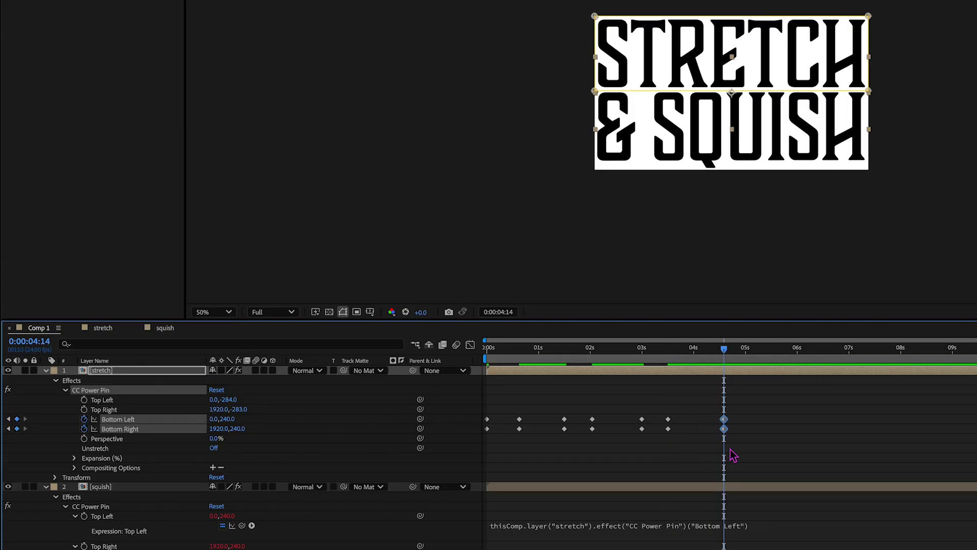
Step: At 0:00:05:01, set the stretch layer's Bottom Left and Bottom Right Y values to -140
{"action": "left_click_drag", "start_coordinate": [727, 351], "coordinate": [751, 353]}
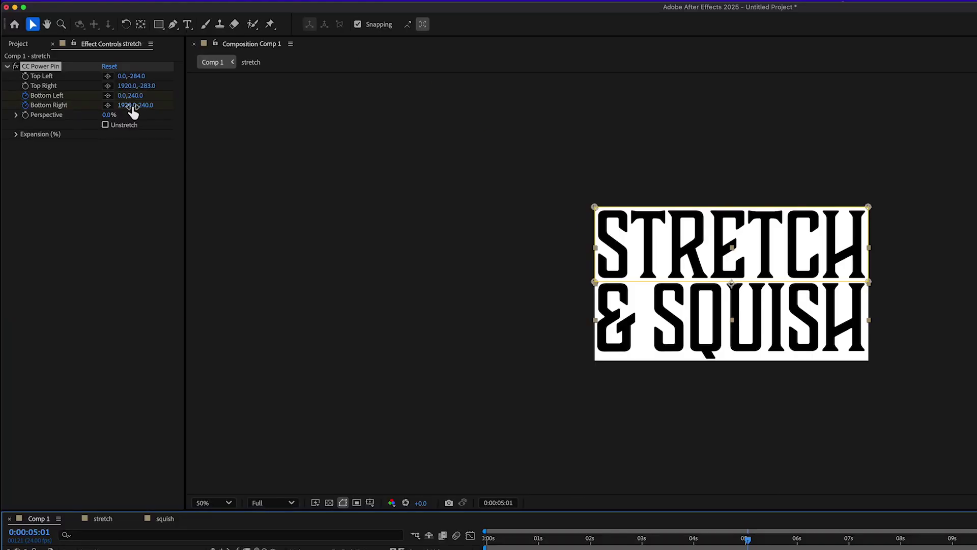
{"action": "mouse_move", "coordinate": [139, 97]}
{"action": "left_mouse_down"}
{"action": "mouse_move", "coordinate": [82, 97]}
{"action": "mouse_move", "coordinate": [138, 99]}
{"action": "left_mouse_up"}
{"action": "left_click", "coordinate": [137, 96]}
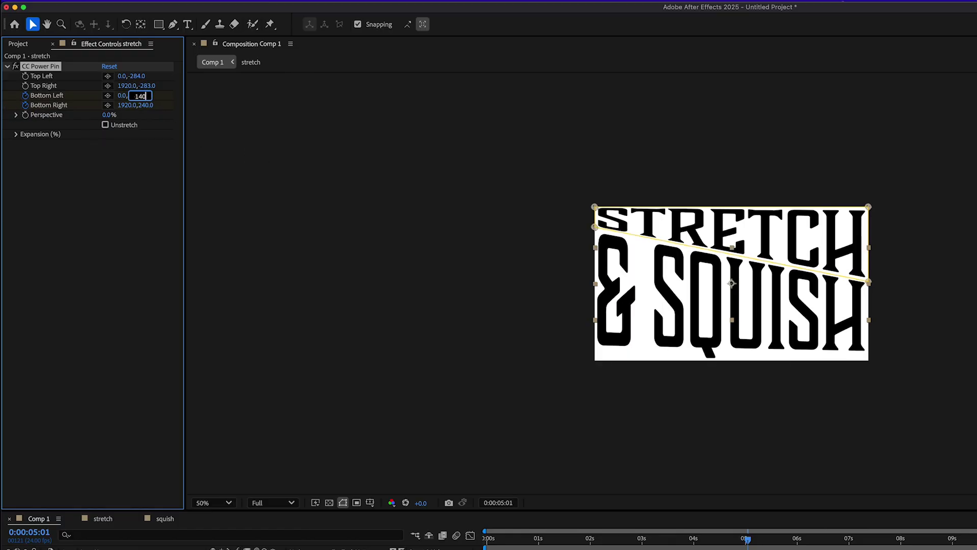
{"action": "key", "text": "Return"}
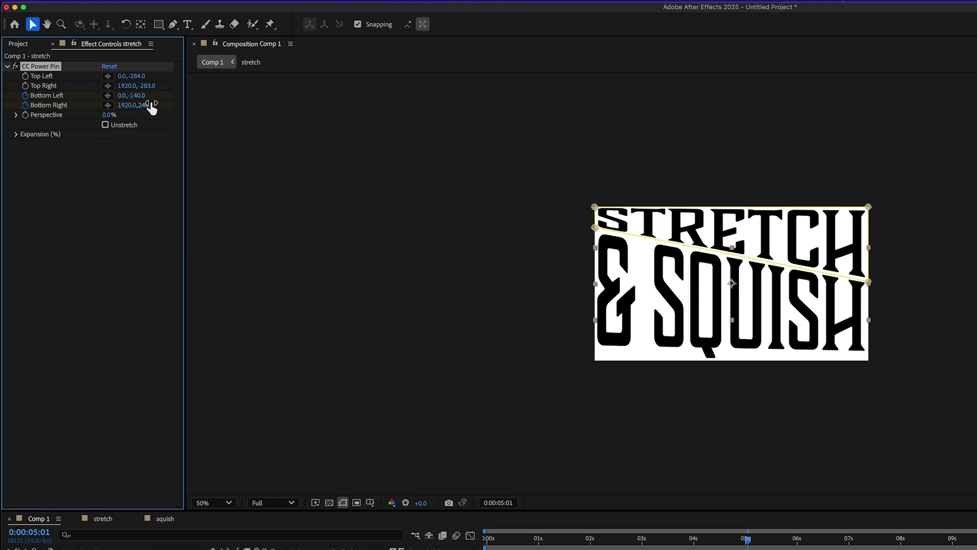
{"action": "left_click", "coordinate": [148, 108]}
{"action": "type", "text": "-140"}
{"action": "key", "text": "Return"}
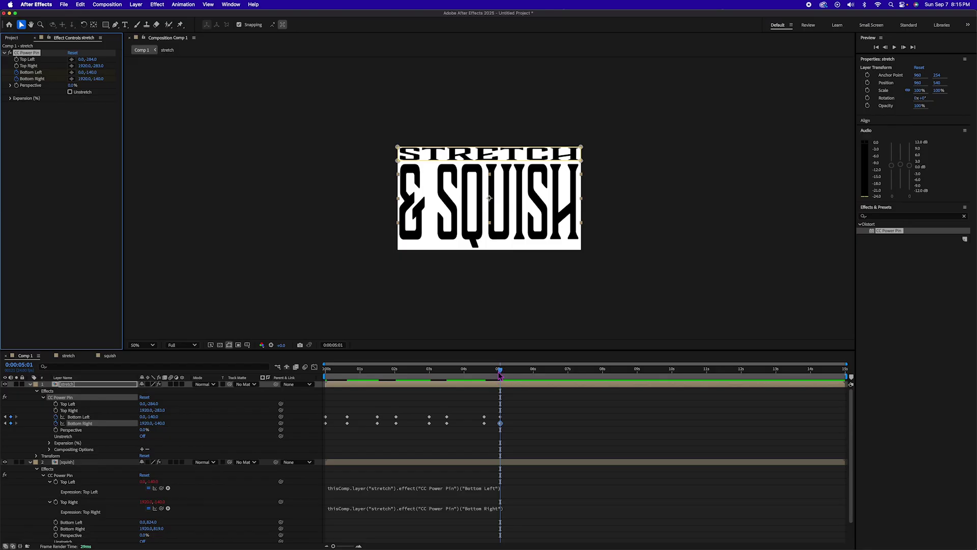
Step: Duplicate the pair of -140 corner keyframes at about 6 seconds to hold the squashed pose
{"action": "left_click_drag", "start_coordinate": [524, 433], "coordinate": [496, 413]}
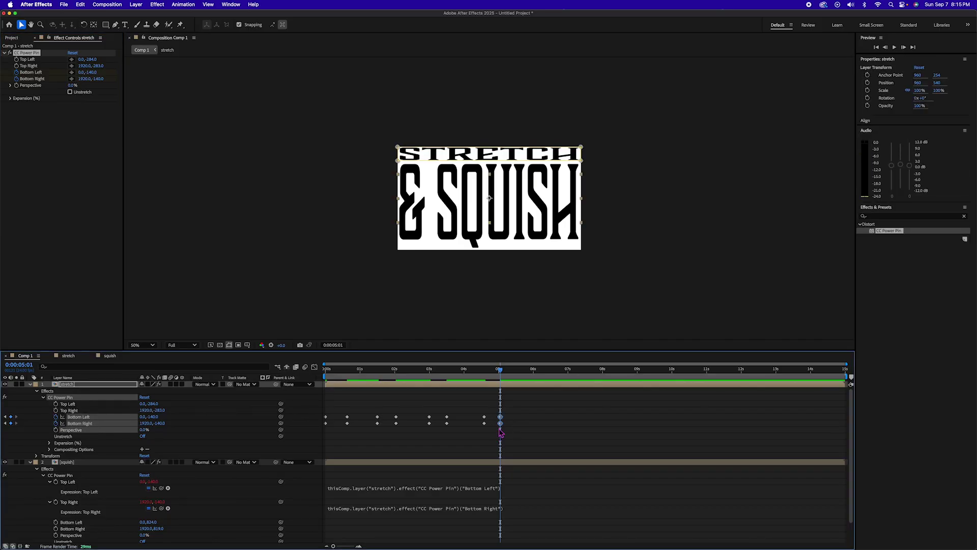
{"action": "left_click_drag", "start_coordinate": [509, 371], "coordinate": [549, 372]}
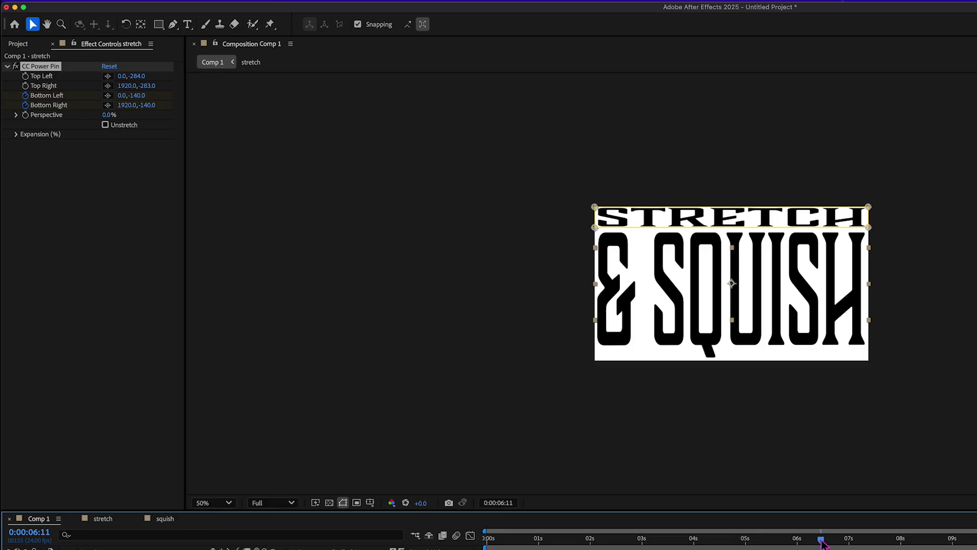
Step: At 0:00:06:11, set the stretch layer's Bottom Left Y to 627 and Bottom Right Y to 614
{"action": "left_click_drag", "start_coordinate": [139, 102], "coordinate": [534, 125]}
{"action": "left_click", "coordinate": [135, 100]}
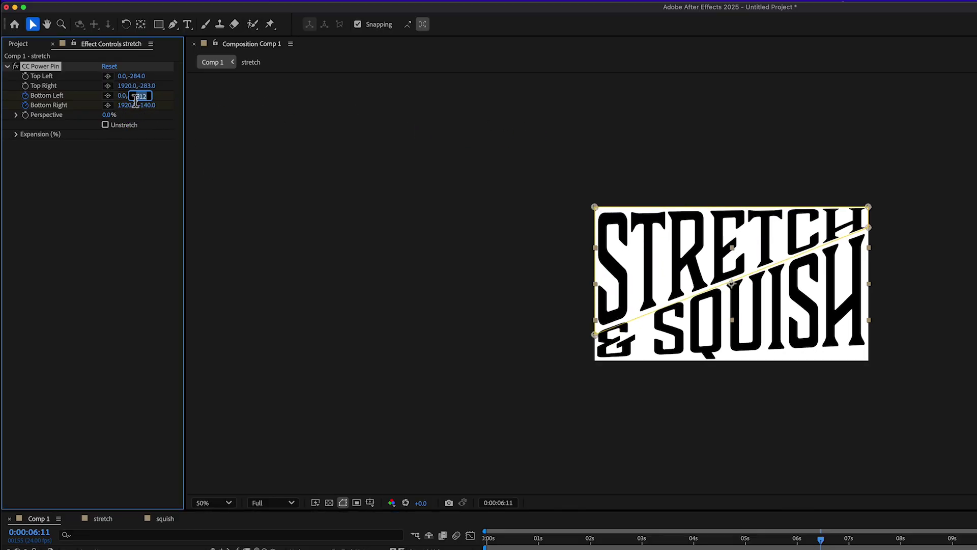
{"action": "type", "text": "627"}
{"action": "key", "text": "Return"}
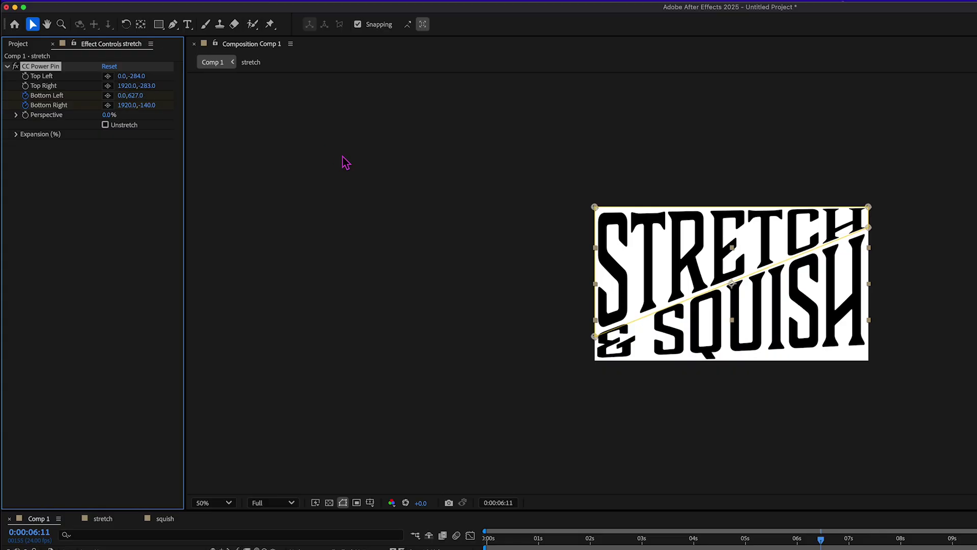
{"action": "left_click", "coordinate": [151, 105]}
{"action": "type", "text": "614"}
{"action": "key", "text": "Return"}
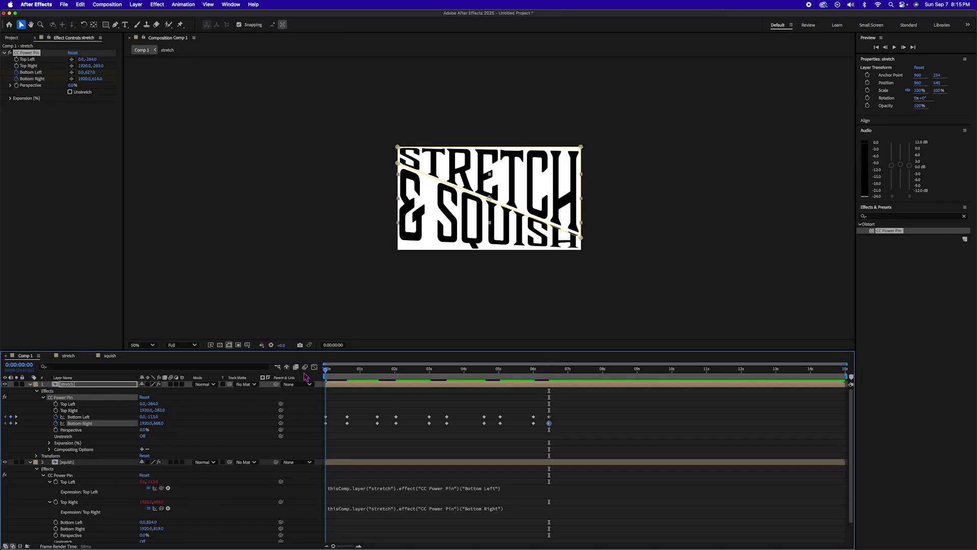
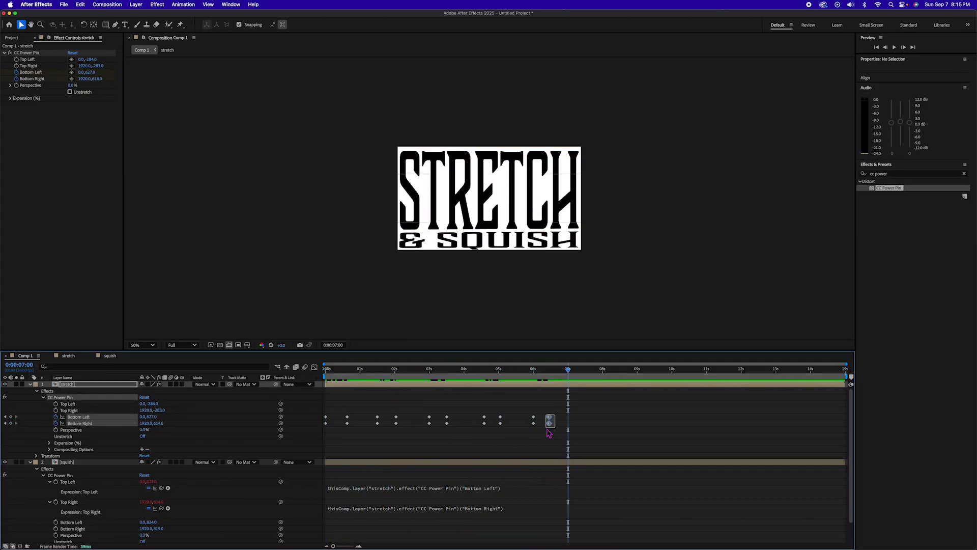
Step: Easy-ease the arrival keyframes of both bottom corners and lengthen their incoming influence in the speed graph for fast starts and soft stops
{"action": "left_click_drag", "start_coordinate": [510, 403], "coordinate": [494, 441]}
{"action": "left_click_drag", "start_coordinate": [457, 410], "coordinate": [391, 434]}
{"action": "left_click_drag", "start_coordinate": [364, 411], "coordinate": [343, 438]}
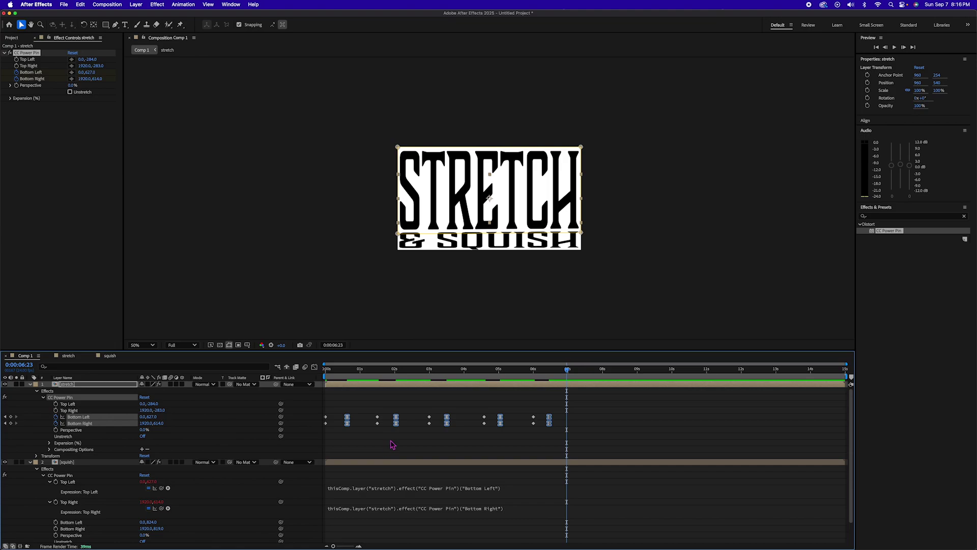
{"action": "left_click", "coordinate": [315, 367]}
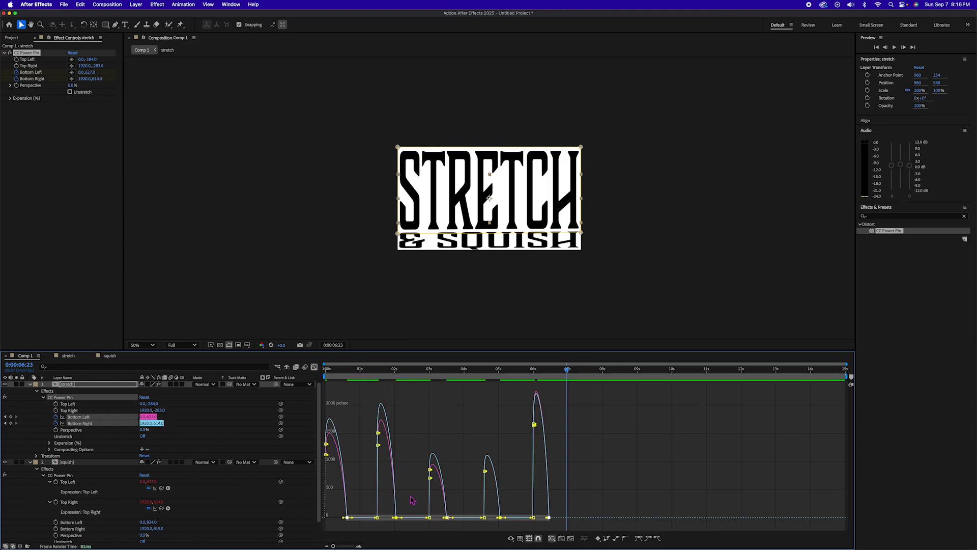
{"action": "left_click_drag", "start_coordinate": [392, 519], "coordinate": [388, 519]}
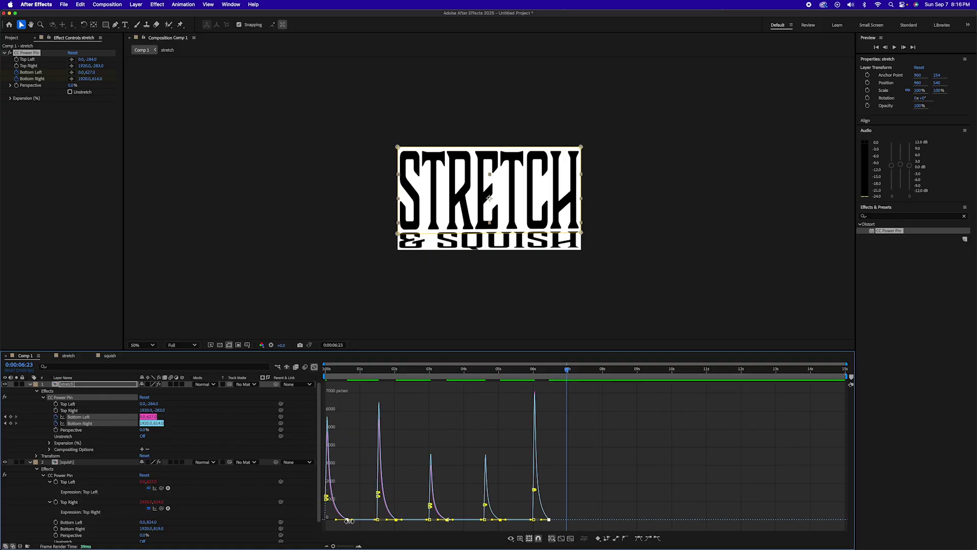
{"action": "left_click", "coordinate": [314, 367]}
Step: Play the composition from the start to check the eased corner motion
{"action": "key", "text": "Home"}
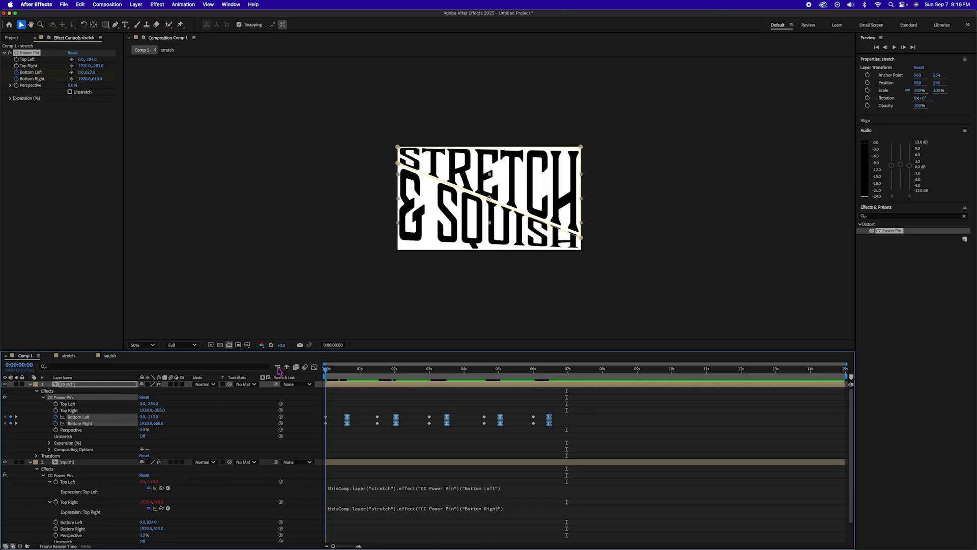
{"action": "key", "text": "space"}
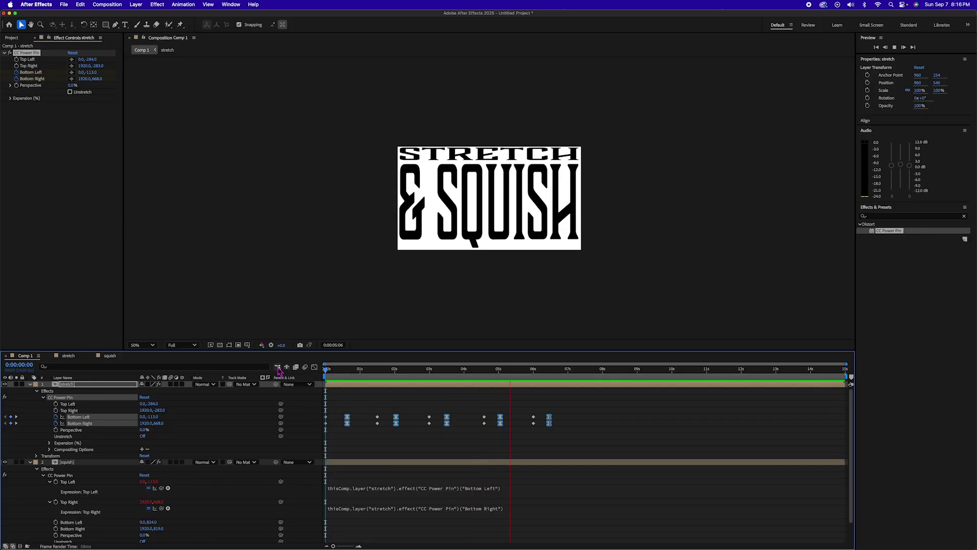
{"action": "key", "text": "space"}
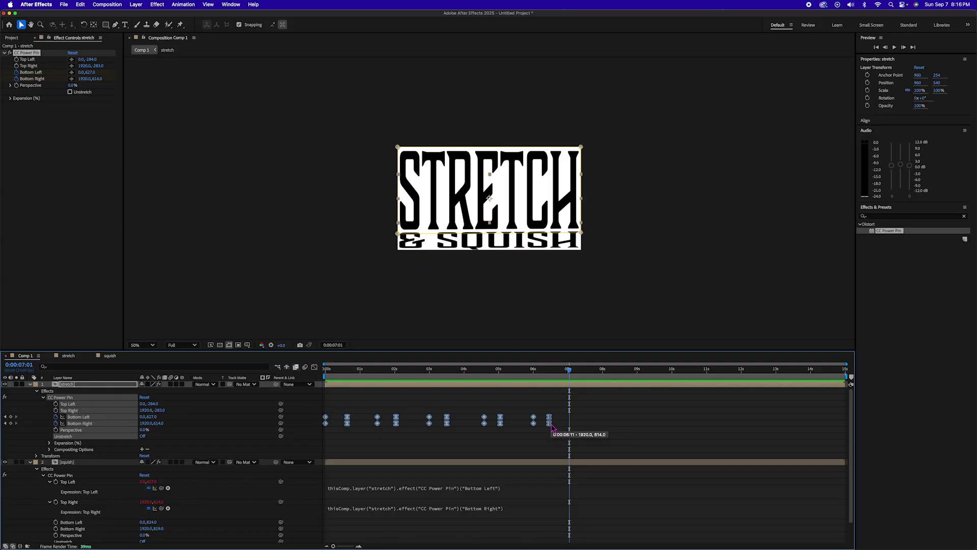
Step: Compress all bottom-corner keyframes proportionally so the last pair falls at about 5 seconds, and preview the faster timing from the start
{"action": "left_click_drag", "start_coordinate": [552, 428], "coordinate": [500, 408]}
{"action": "key", "text": "Home"}
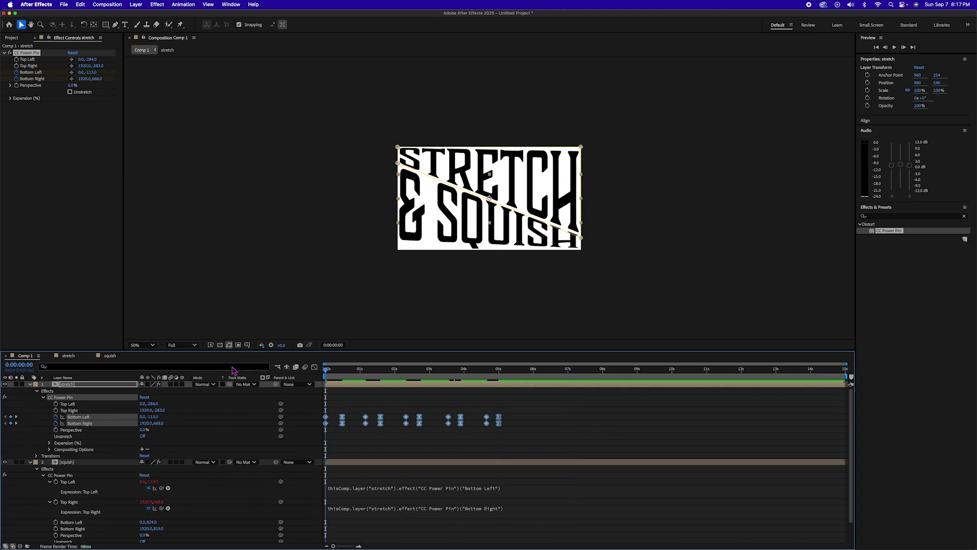
{"action": "key", "text": "space"}
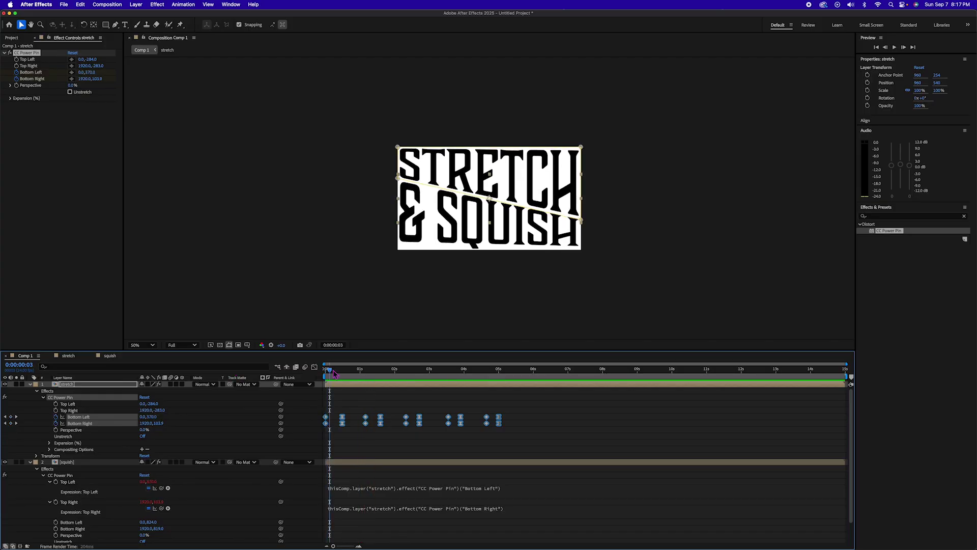
Step: At 0:00:00:12, open the stretch precomp and add a Position animator to its text with the Y value at 539
{"action": "left_click", "coordinate": [339, 371]}
{"action": "left_click_drag", "start_coordinate": [340, 375], "coordinate": [343, 374]}
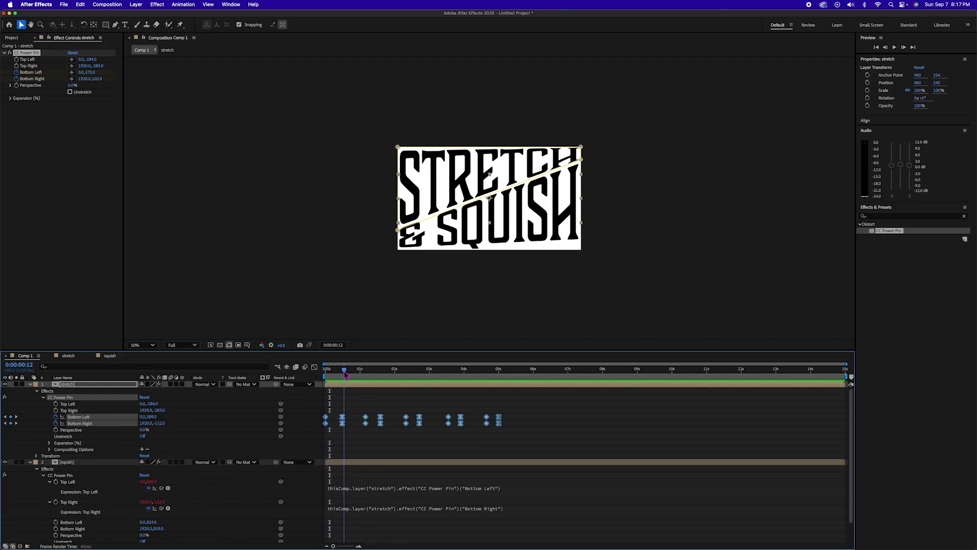
{"action": "left_click", "coordinate": [363, 407]}
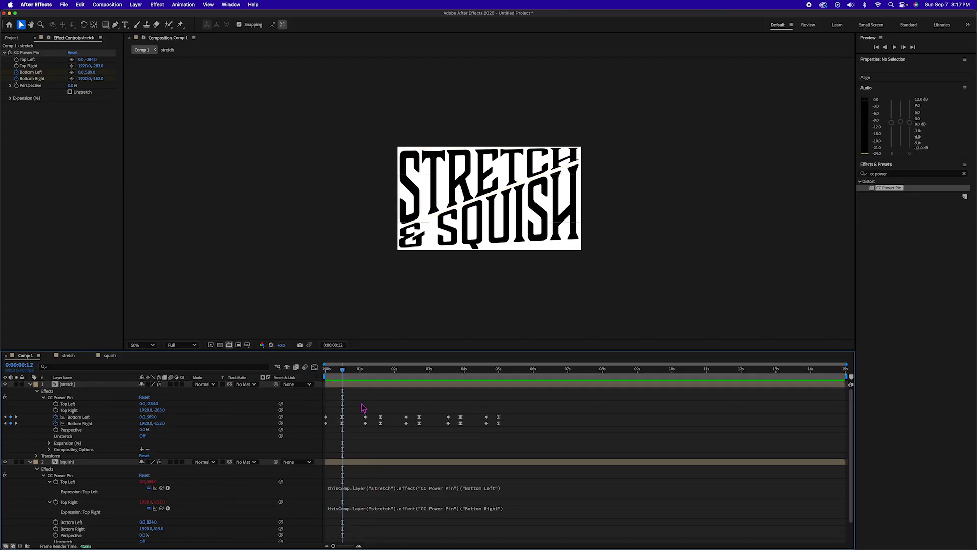
{"action": "double_click", "coordinate": [72, 385]}
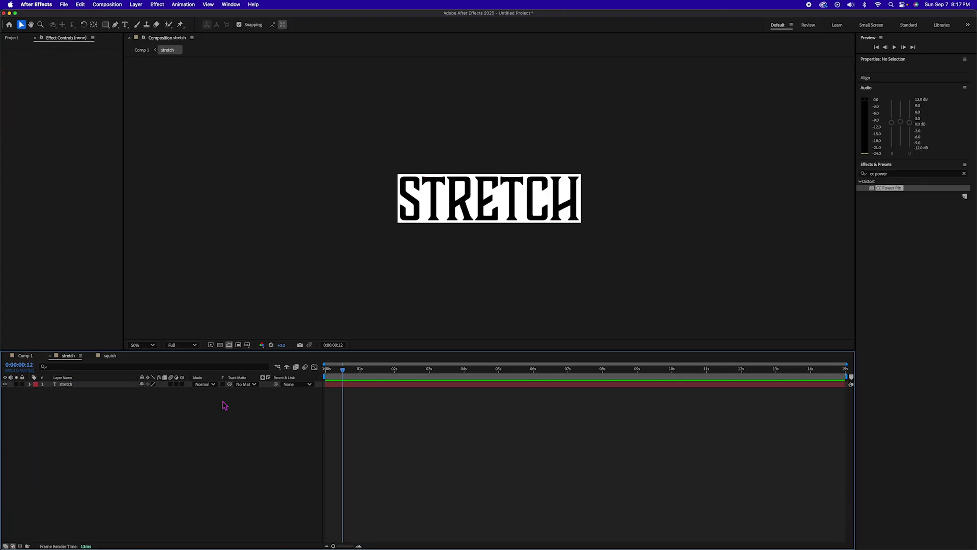
{"action": "left_click", "coordinate": [29, 384]}
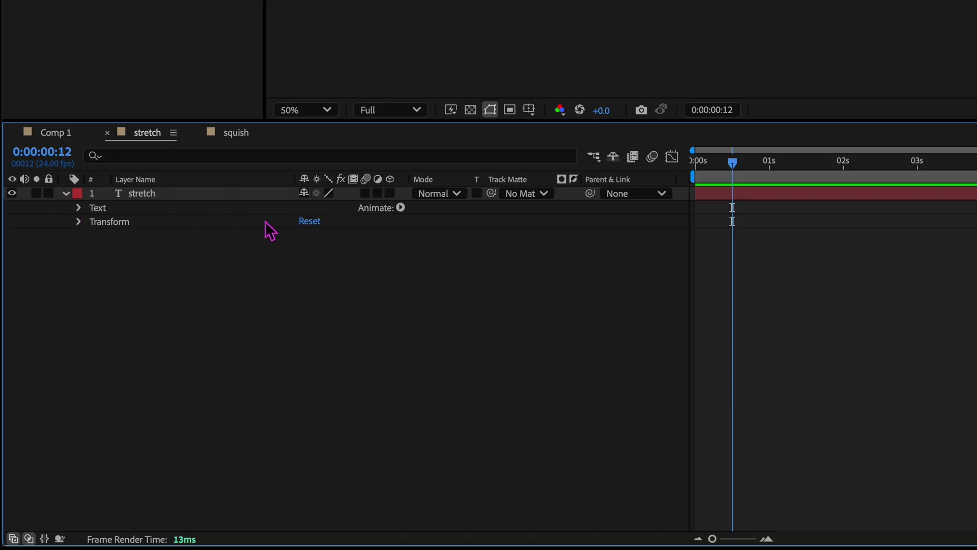
{"action": "left_click", "coordinate": [401, 208]}
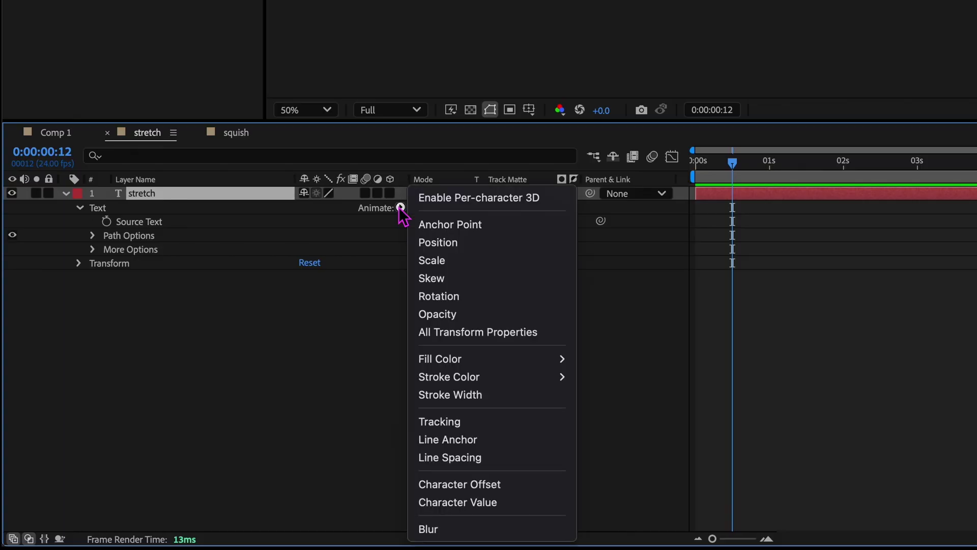
{"action": "left_click", "coordinate": [436, 244]}
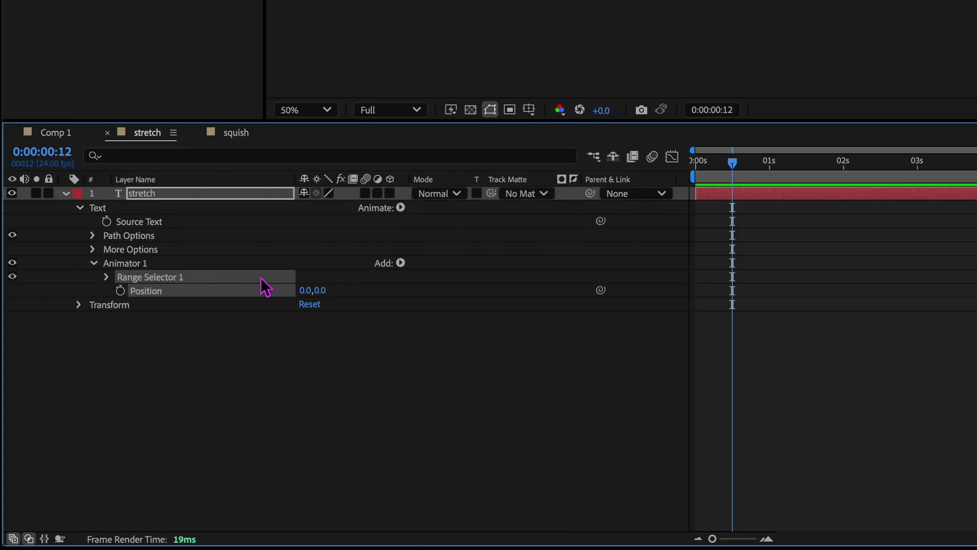
{"action": "left_click_drag", "start_coordinate": [217, 388], "coordinate": [508, 400]}
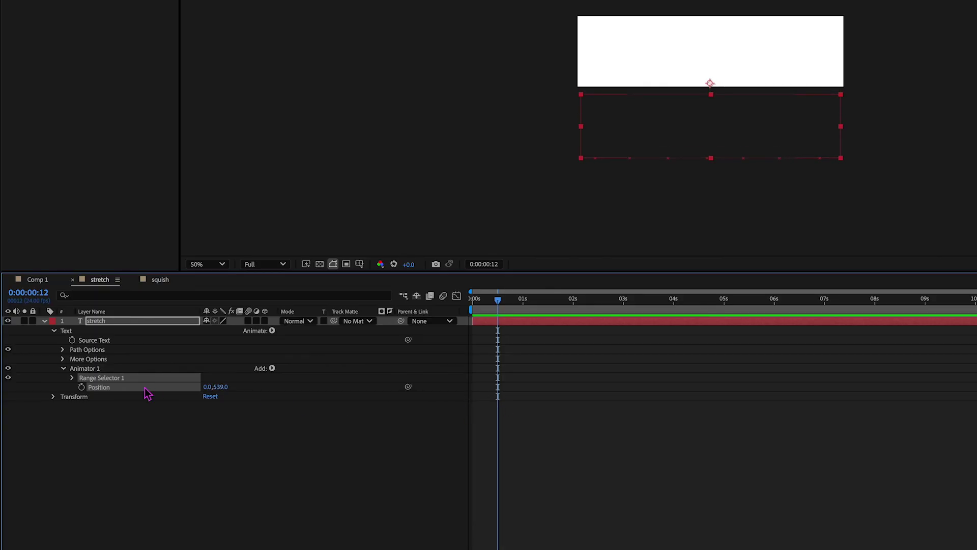
Step: Keyframe the stretch text's Range Selector Offset at 100% at 0:00:00:12
{"action": "left_click", "coordinate": [72, 378]}
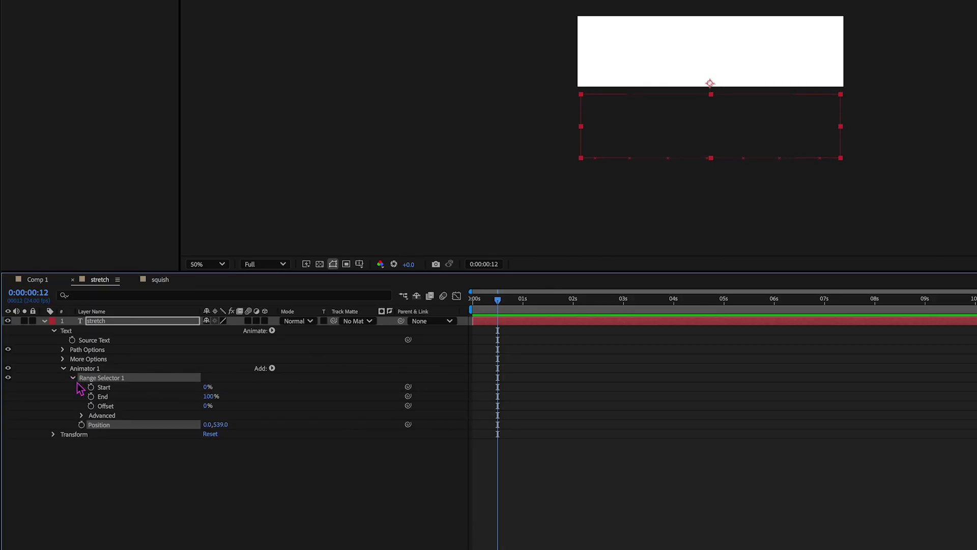
{"action": "left_click", "coordinate": [91, 406]}
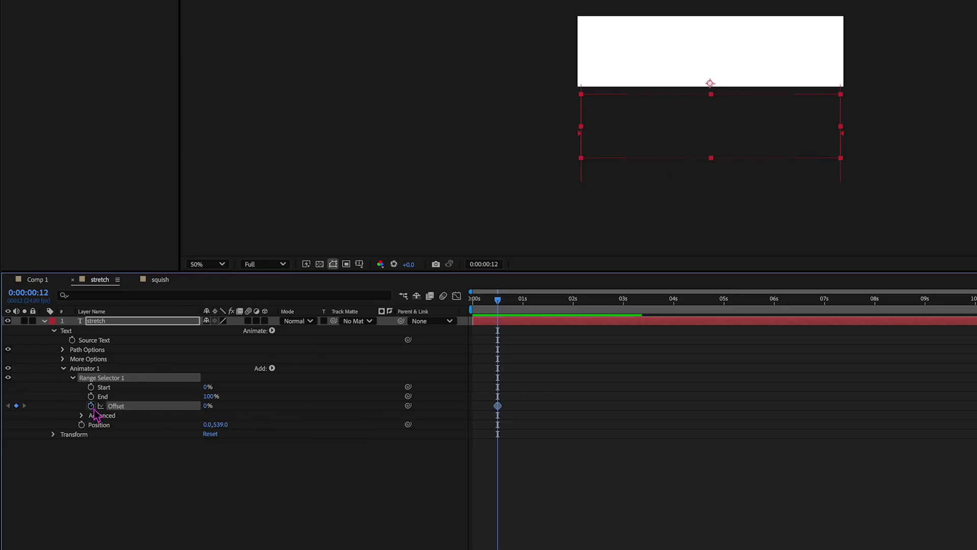
{"action": "left_click", "coordinate": [208, 405]}
{"action": "type", "text": "100"}
{"action": "key", "text": "Return"}
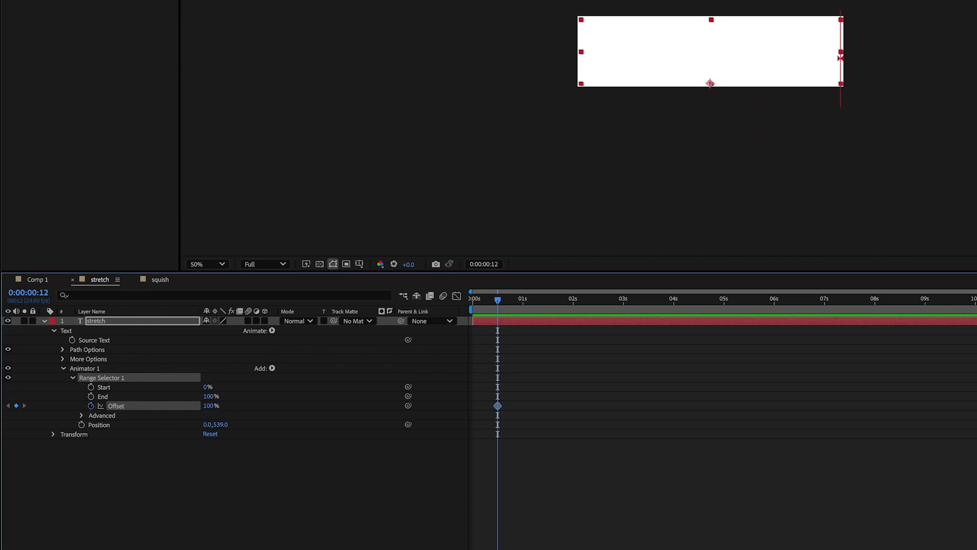
Step: Set the stretch text's Range Selector Offset to -100% at 0:00:00:00
{"action": "left_click_drag", "start_coordinate": [499, 300], "coordinate": [460, 302]}
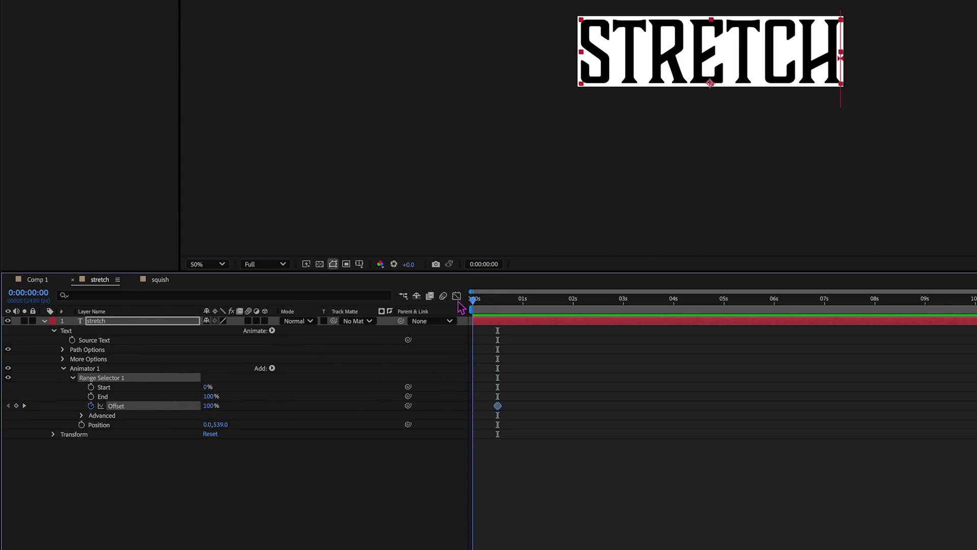
{"action": "left_click", "coordinate": [212, 406]}
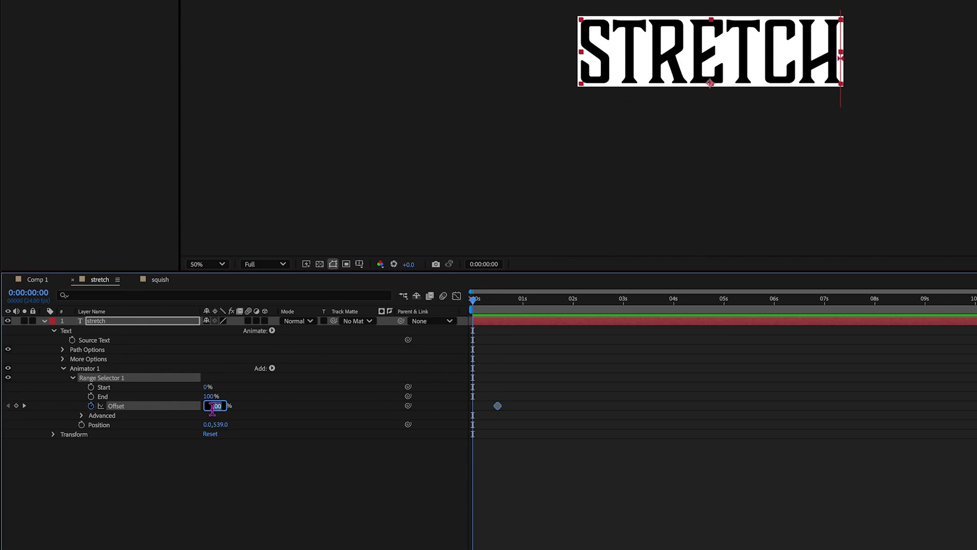
{"action": "type", "text": "-10"}
{"action": "type", "text": "0"}
{"action": "key", "text": "Return"}
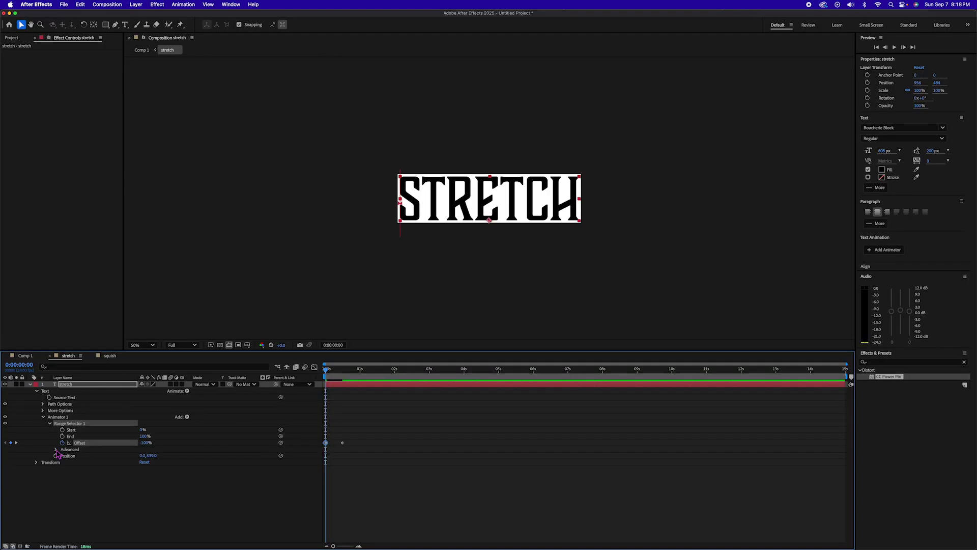
Step: Set the stretch range selector's Shape to Ramp Up, Ease High to 20% and Ease Low to 100%, and scrub through the reveal
{"action": "left_click", "coordinate": [56, 450]}
{"action": "left_click", "coordinate": [168, 482]}
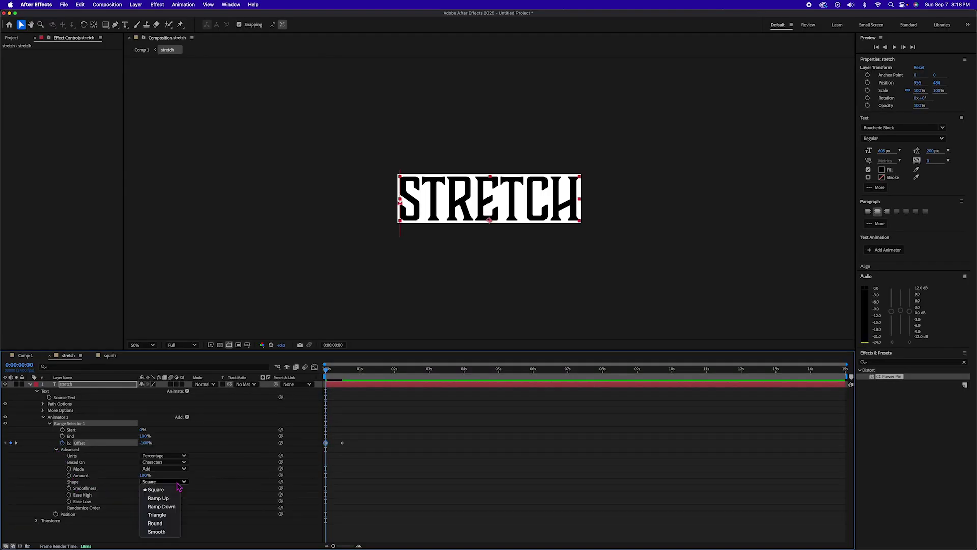
{"action": "left_click", "coordinate": [166, 500]}
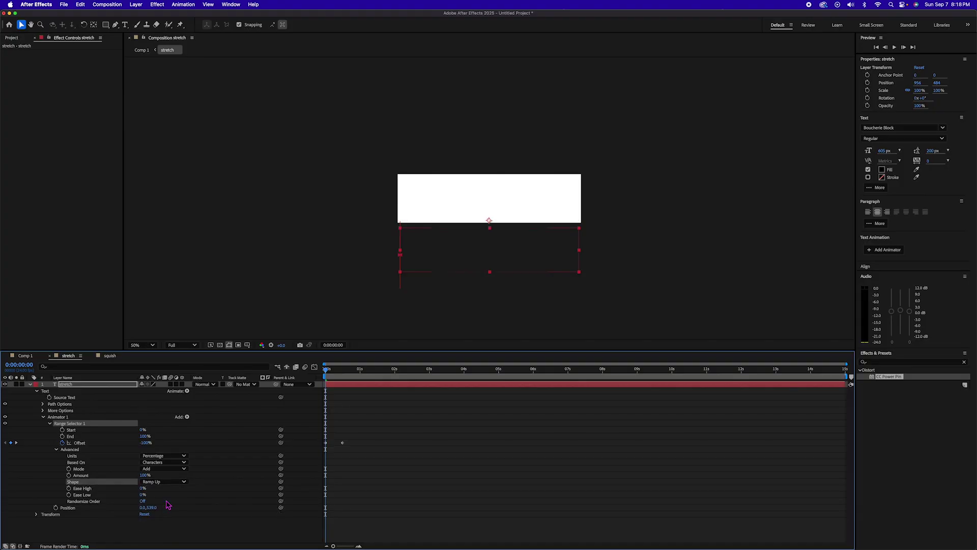
{"action": "left_click", "coordinate": [143, 488]}
{"action": "key", "text": "Tab"}
{"action": "key", "text": "Return"}
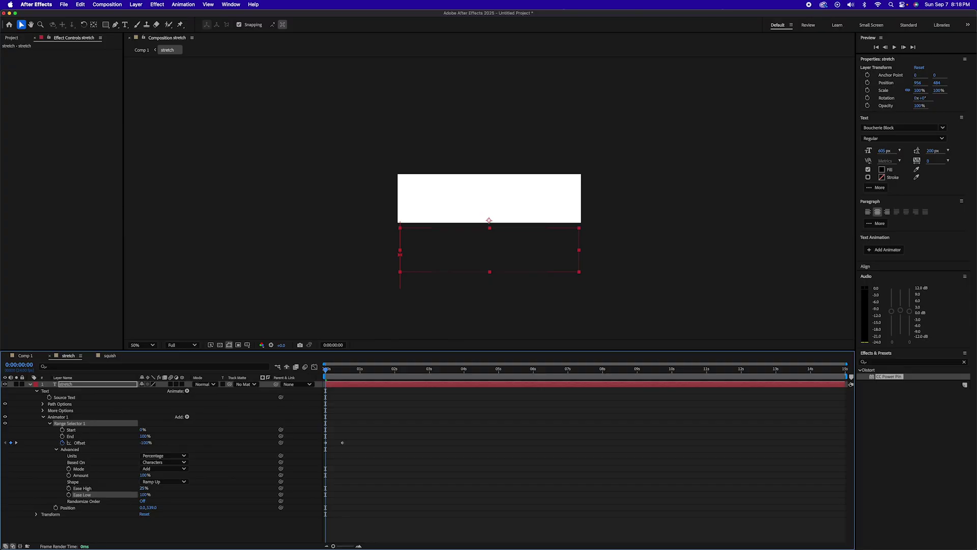
{"action": "left_click_drag", "start_coordinate": [328, 372], "coordinate": [396, 372]}
Step: Open the squish precomp and add a Position animator to its text with the Y value at -591
{"action": "left_click", "coordinate": [111, 355]}
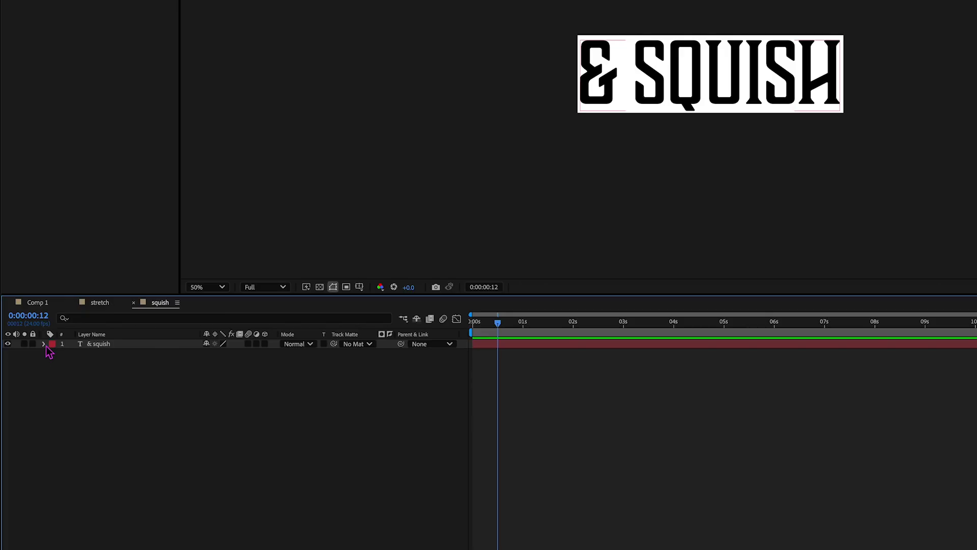
{"action": "left_click", "coordinate": [44, 344]}
{"action": "left_click", "coordinate": [272, 354]}
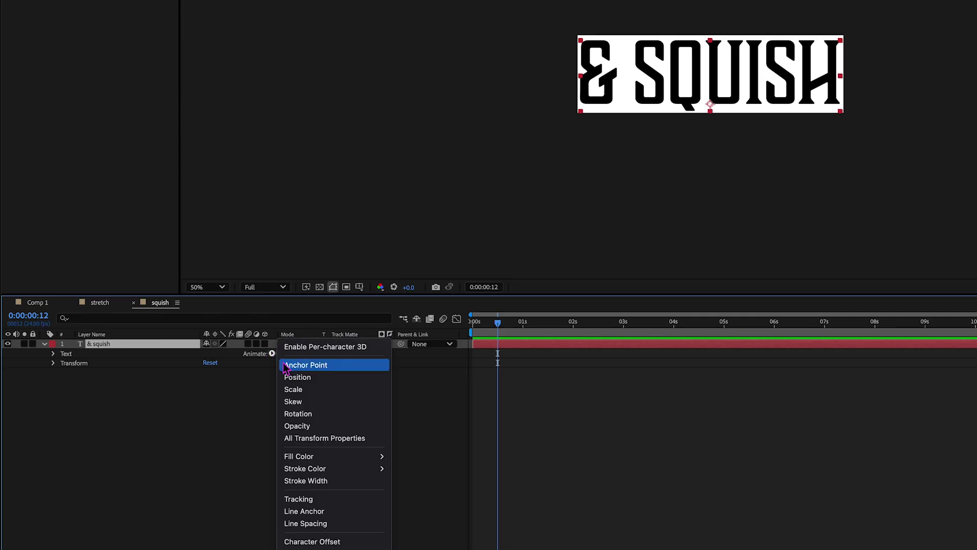
{"action": "left_click", "coordinate": [295, 377]}
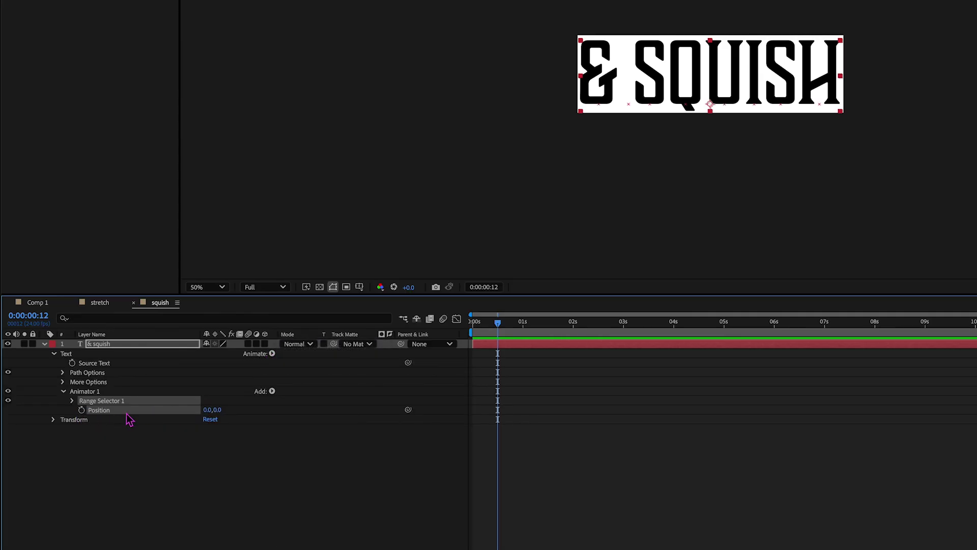
{"action": "left_click_drag", "start_coordinate": [218, 410], "coordinate": [76, 430]}
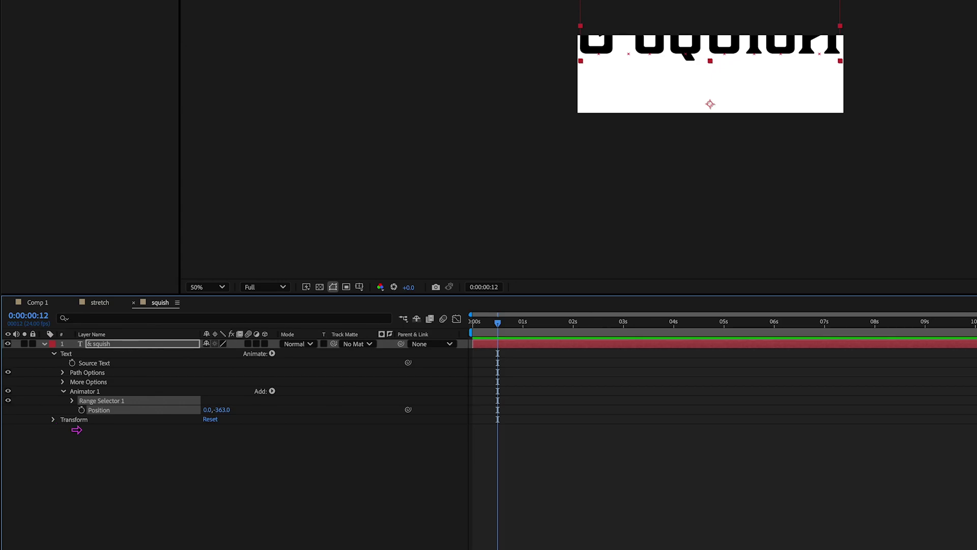
{"action": "left_click_drag", "start_coordinate": [226, 418], "coordinate": [76, 423]}
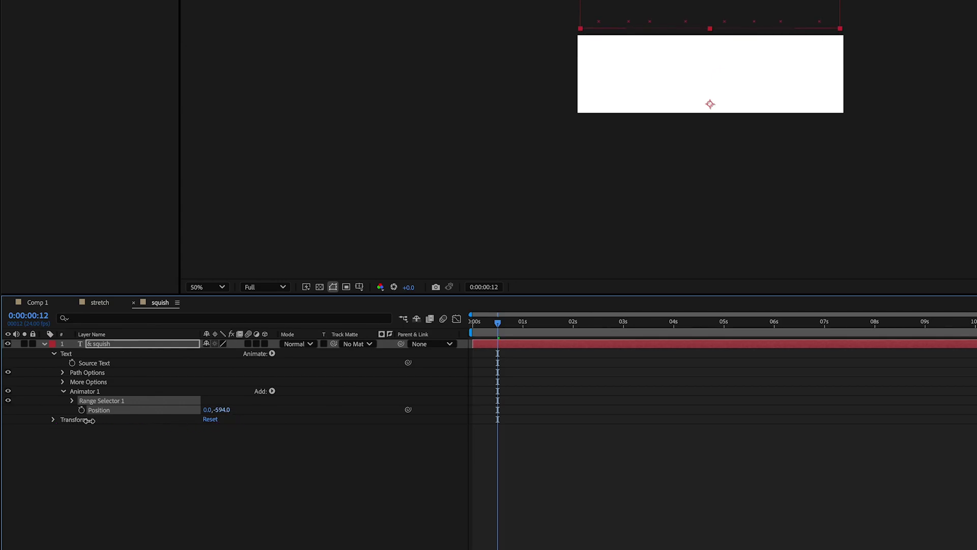
Step: Keyframe the & squish text's Range Selector Offset at 100% at 0:00:00:12
{"action": "left_click", "coordinate": [71, 401]}
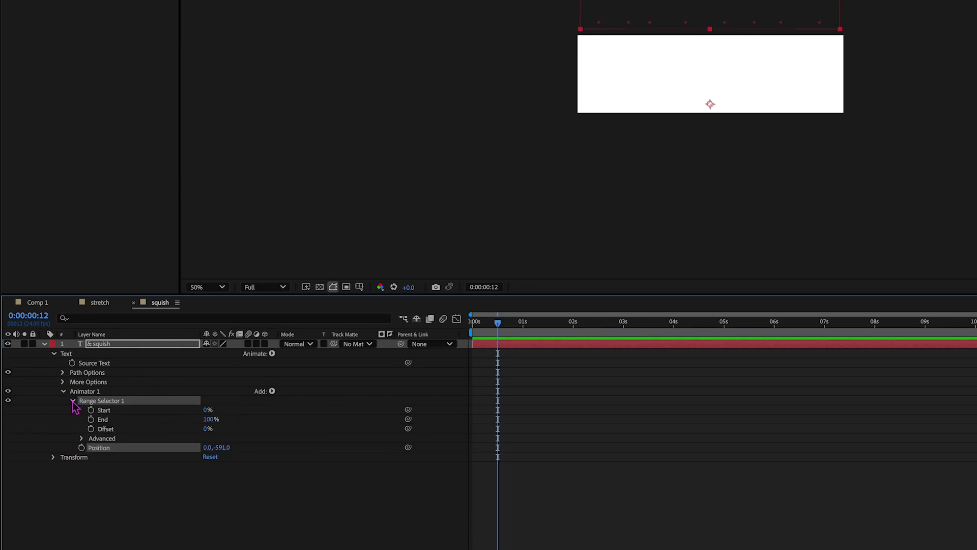
{"action": "left_click", "coordinate": [91, 428]}
{"action": "left_click", "coordinate": [209, 430]}
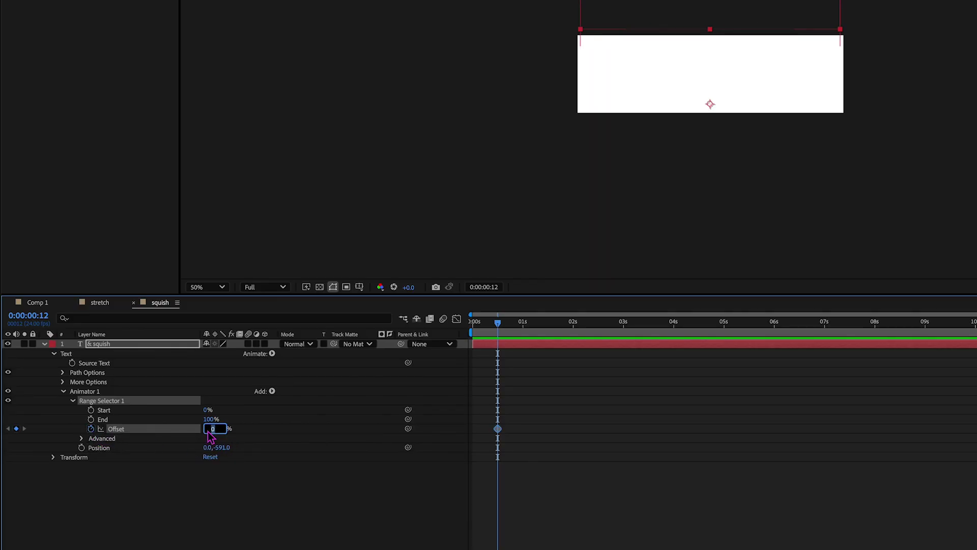
{"action": "key", "text": "Return"}
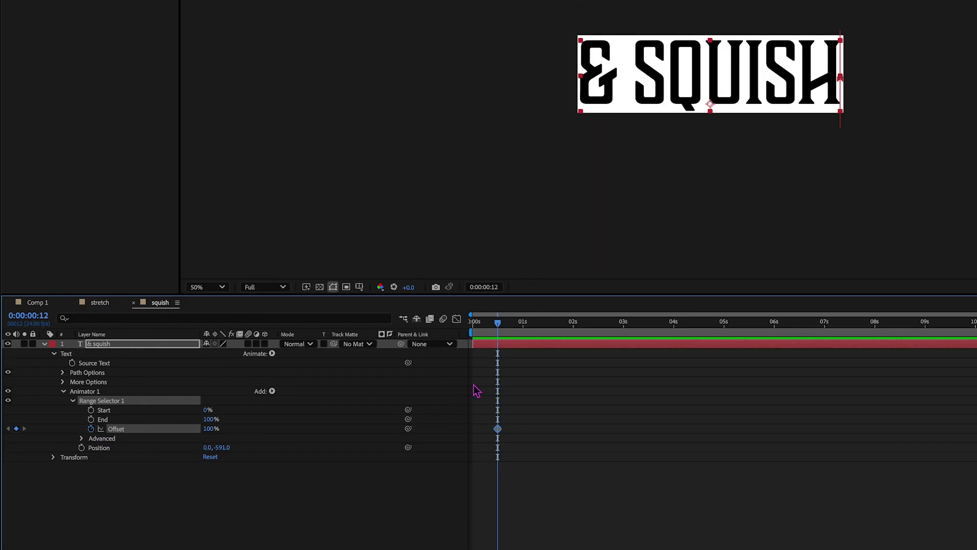
Step: Set the & squish text's Range Selector Offset to -100% at 0:00:00:00
{"action": "left_click_drag", "start_coordinate": [498, 323], "coordinate": [454, 336]}
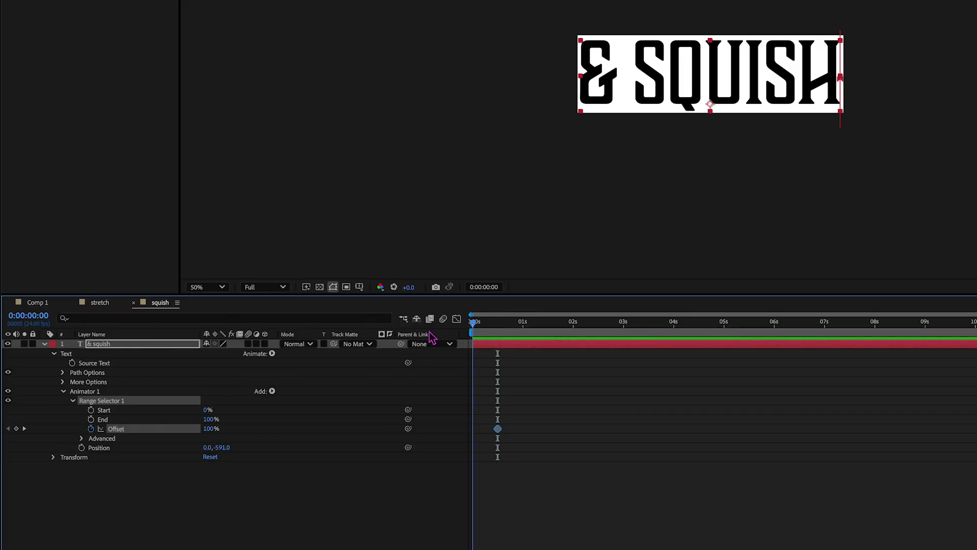
{"action": "left_click", "coordinate": [214, 428]}
{"action": "type", "text": "-"}
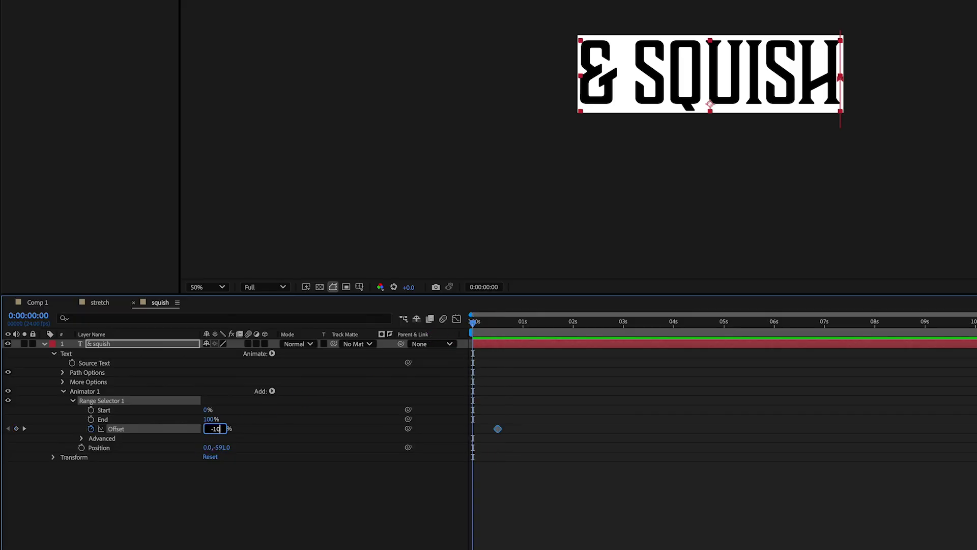
{"action": "type", "text": "100"}
{"action": "key", "text": "Return"}
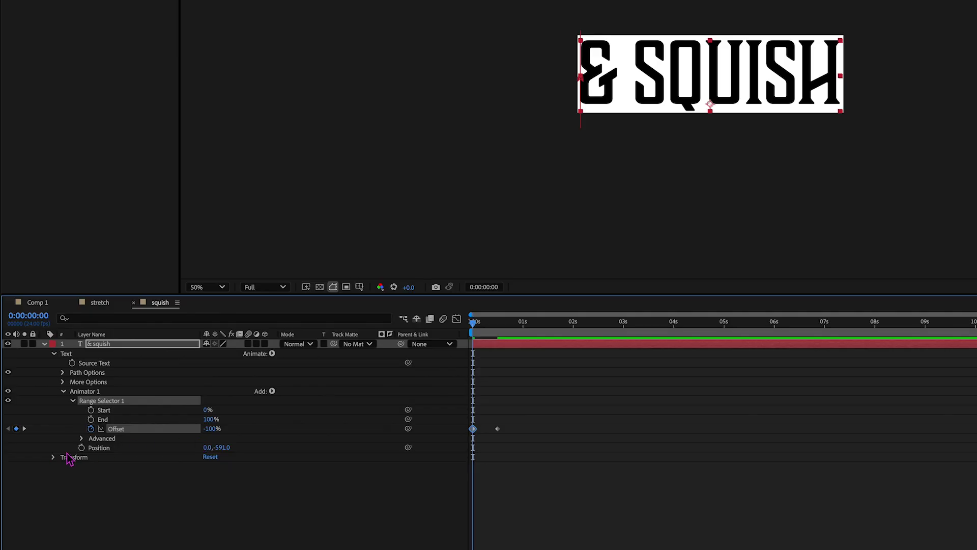
Step: Set the squish range selector's Shape to Ramp Up, Ease High to 25% and Ease Low to 100%, and scrub through the reveal
{"action": "left_click", "coordinate": [81, 438]}
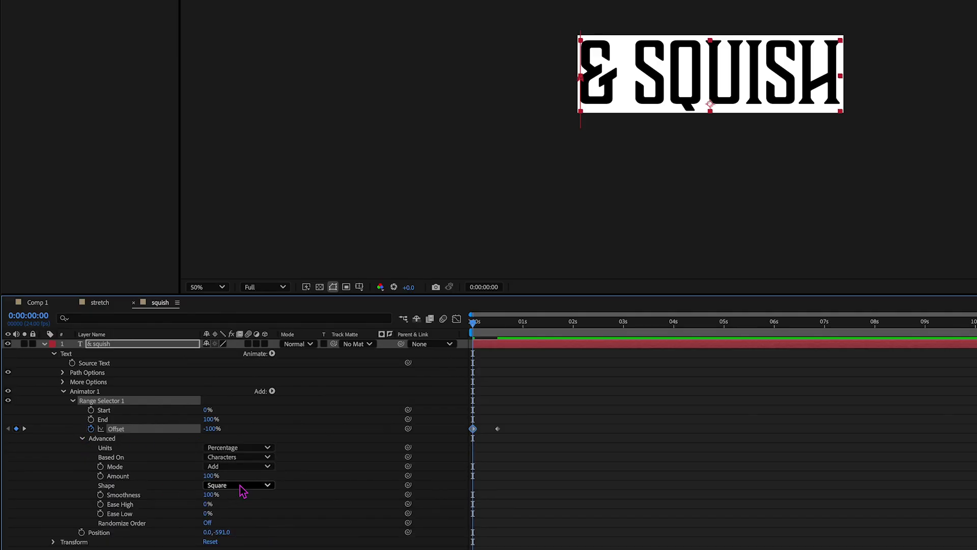
{"action": "left_click", "coordinate": [241, 486]}
{"action": "left_click", "coordinate": [230, 509]}
{"action": "left_click", "coordinate": [212, 495]}
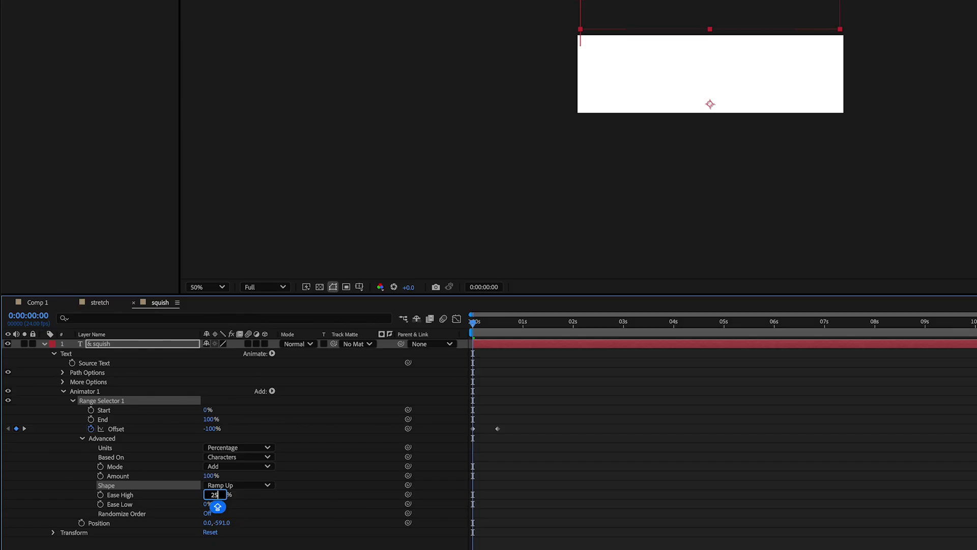
{"action": "left_click", "coordinate": [218, 507]}
{"action": "type", "text": "100"}
{"action": "key", "text": "Return"}
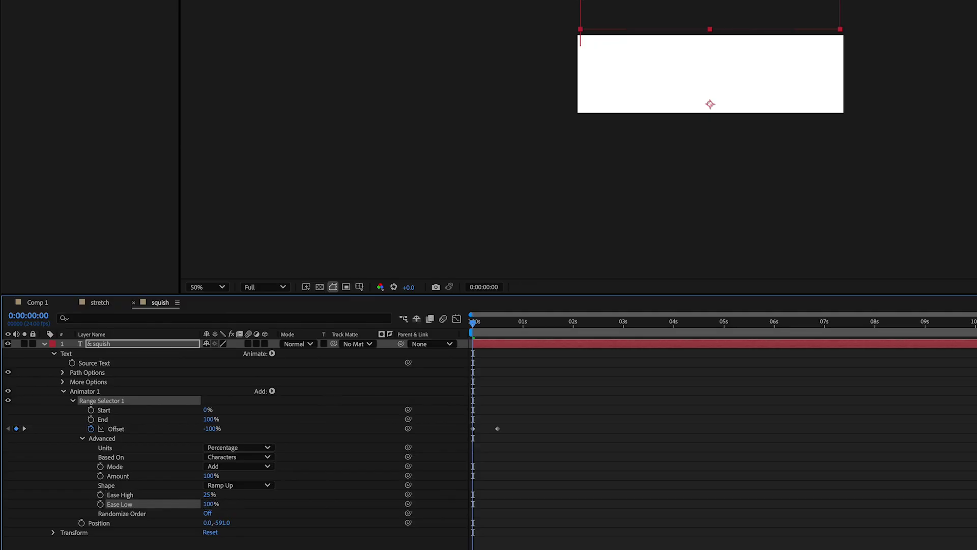
{"action": "left_click_drag", "start_coordinate": [481, 329], "coordinate": [525, 328]}
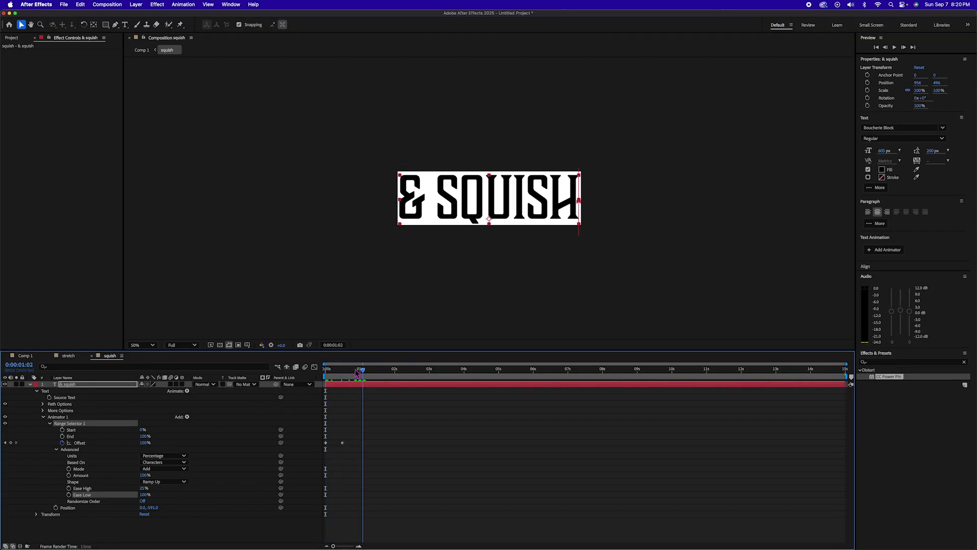
{"action": "mouse_move", "coordinate": [356, 373]}
{"action": "left_mouse_down"}
{"action": "mouse_move", "coordinate": [327, 372]}
{"action": "mouse_move", "coordinate": [347, 372]}
{"action": "left_mouse_up"}
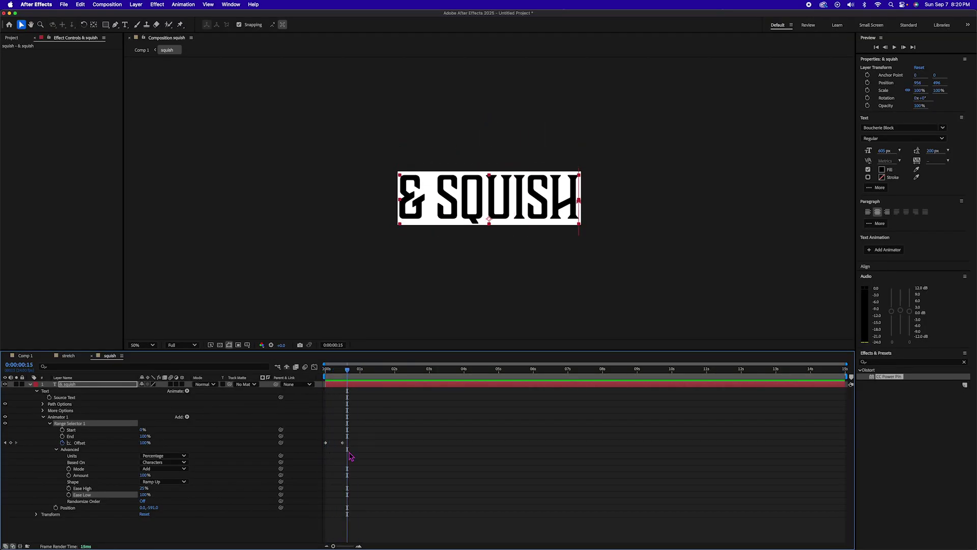
Step: Return to Comp 1 and preview the combined text animation from the beginning
{"action": "left_click", "coordinate": [31, 358]}
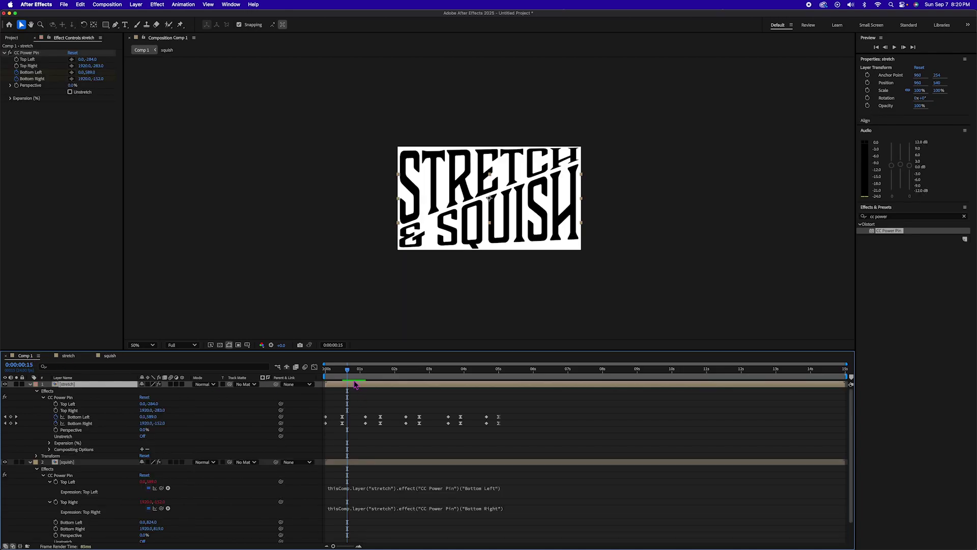
{"action": "key", "text": "Home"}
{"action": "key", "text": "space"}
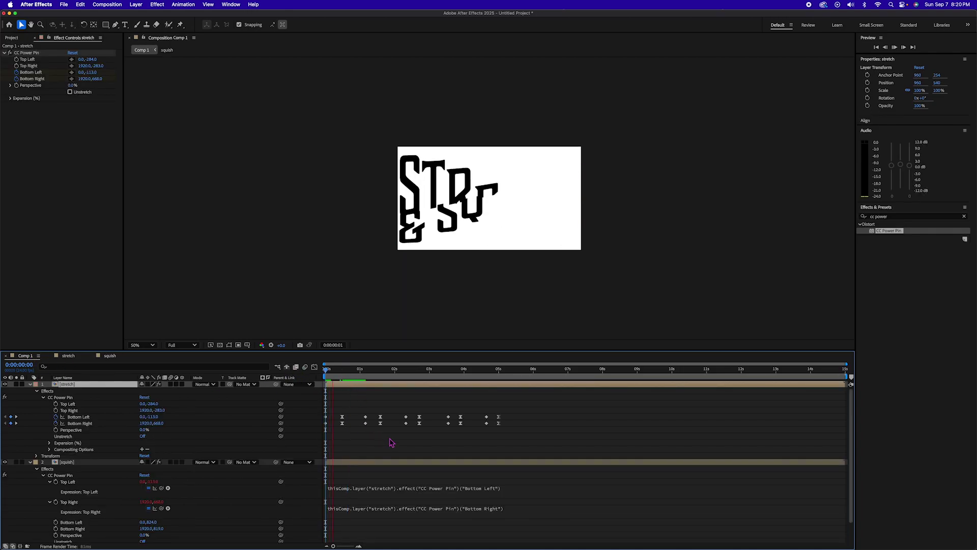
{"action": "key", "text": "space"}
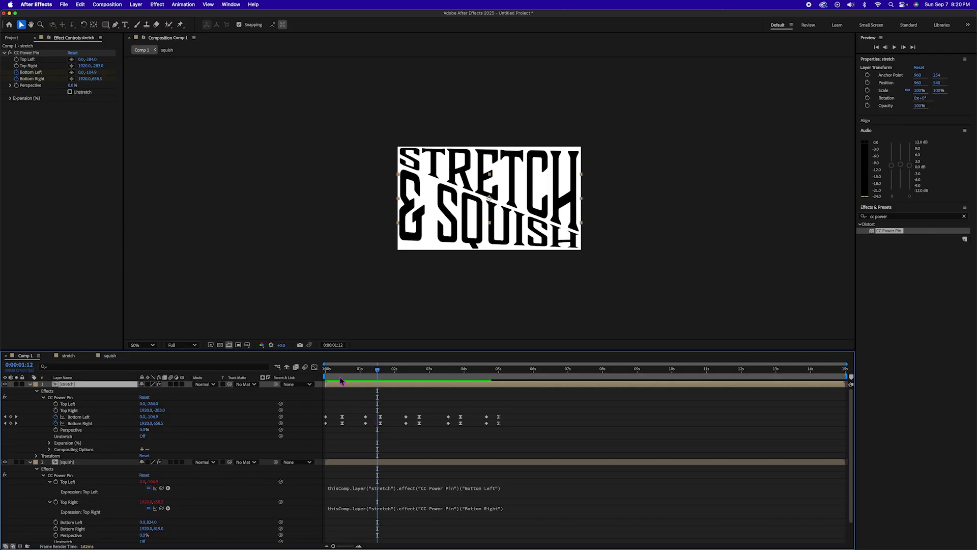
{"action": "mouse_move", "coordinate": [336, 374]}
{"action": "left_mouse_down"}
{"action": "mouse_move", "coordinate": [324, 374]}
{"action": "mouse_move", "coordinate": [359, 374]}
{"action": "mouse_move", "coordinate": [326, 374]}
{"action": "left_mouse_up"}
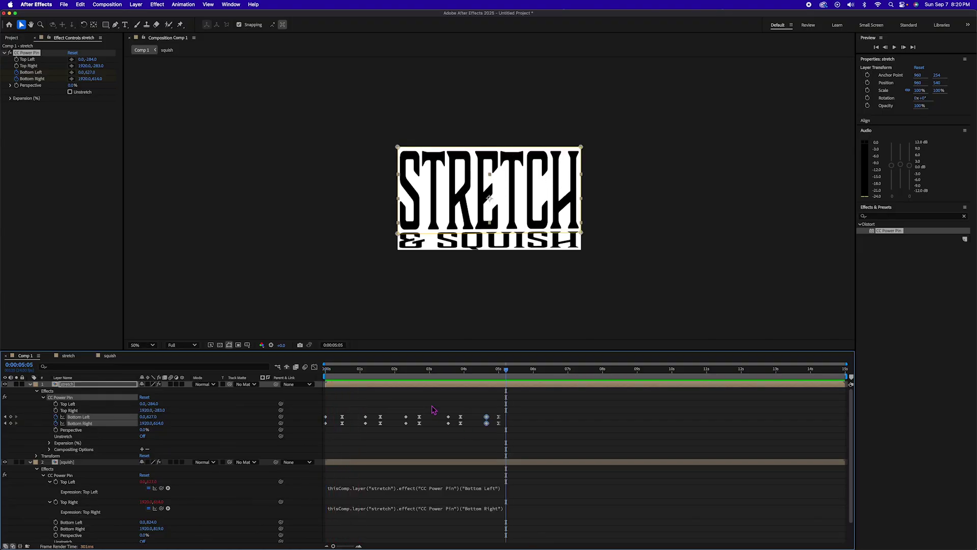
Step: Move the stretch layer's Bottom Left and Bottom Right keyframe pairs following the first pair earlier to shorten the holds, and preview the timing
{"action": "left_click_drag", "start_coordinate": [400, 409], "coordinate": [413, 430]}
{"action": "left_click_drag", "start_coordinate": [360, 407], "coordinate": [371, 424]}
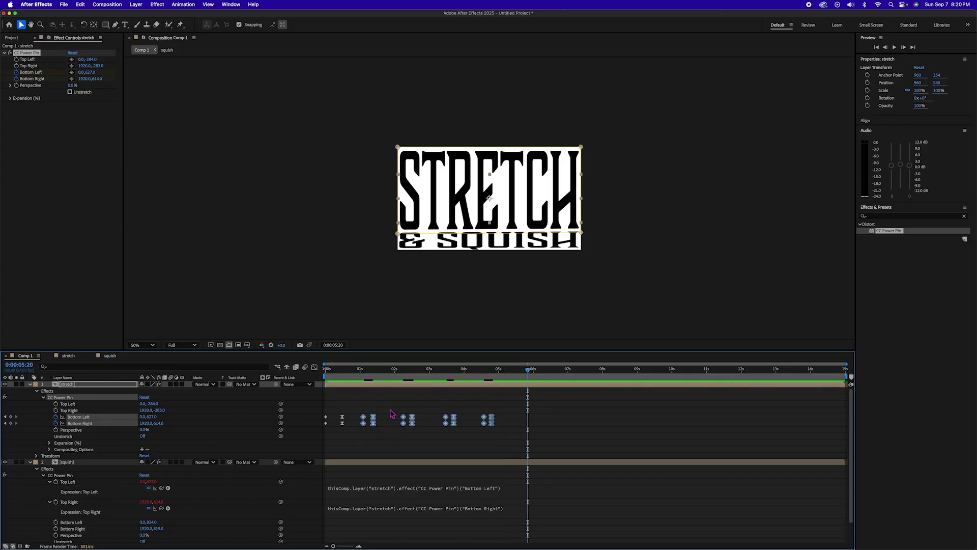
{"action": "left_click_drag", "start_coordinate": [388, 407], "coordinate": [482, 427]}
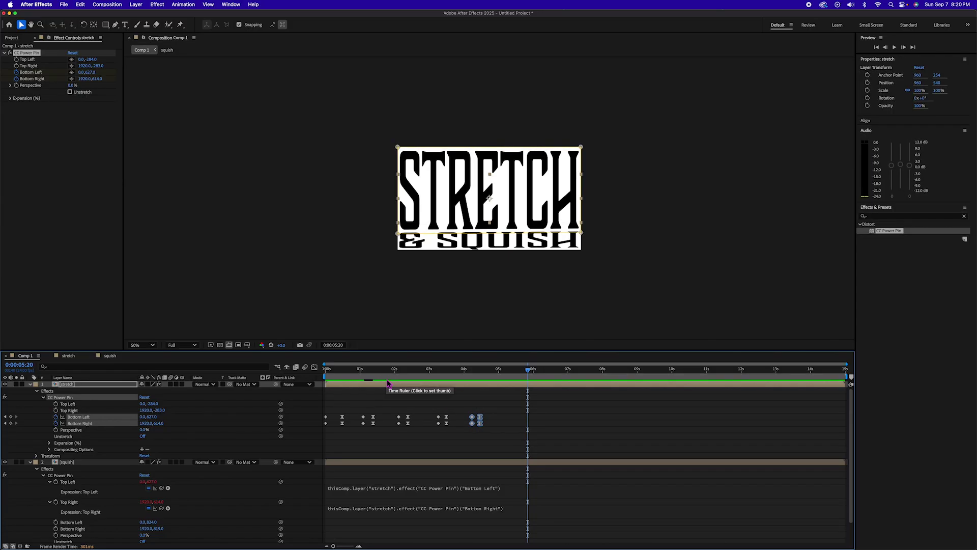
{"action": "key", "text": "Home"}
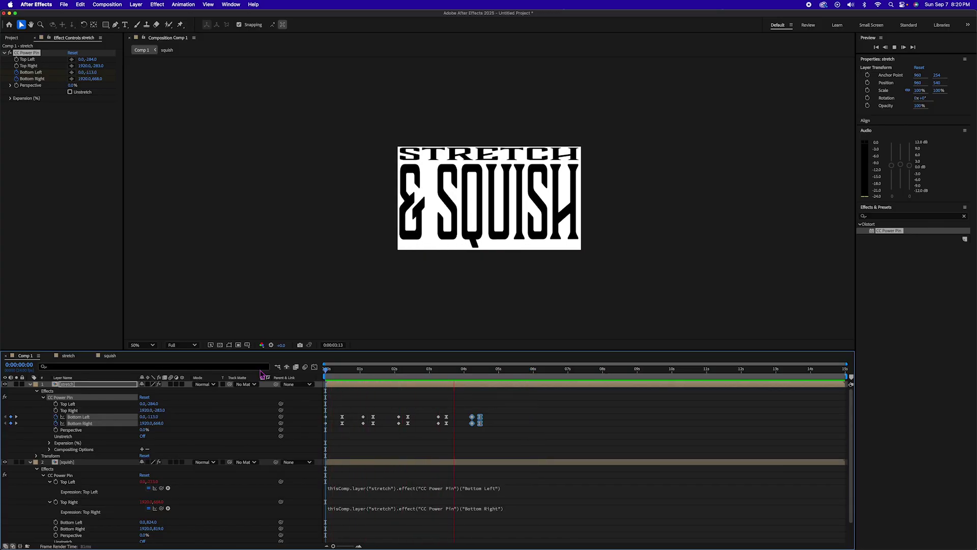
{"action": "key", "text": "space"}
Step: Create a new full-size solid layer named BG in Comp 1
{"action": "scroll", "coordinate": [211, 530], "scroll_direction": "down", "scroll_amount": 2}
{"action": "right_click", "coordinate": [211, 530]}
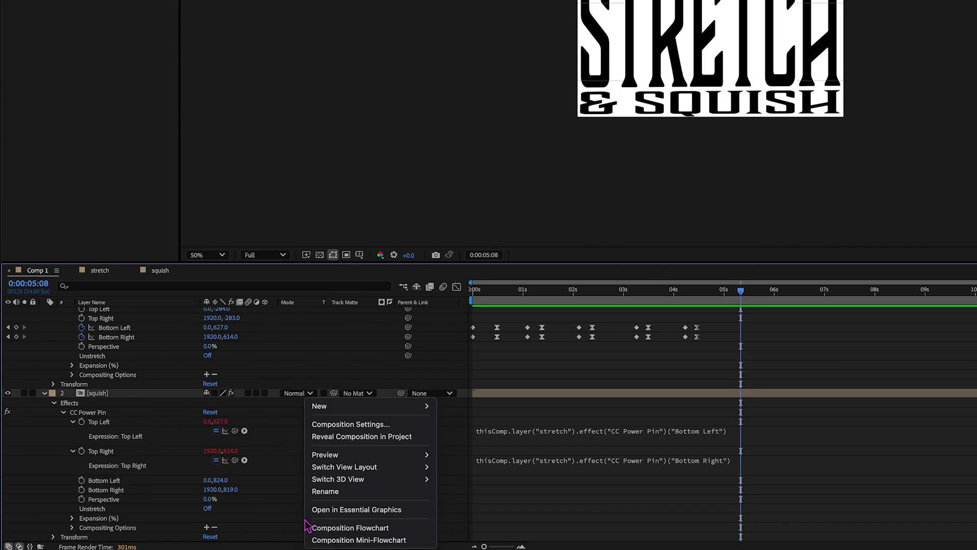
{"action": "mouse_move", "coordinate": [347, 407]}
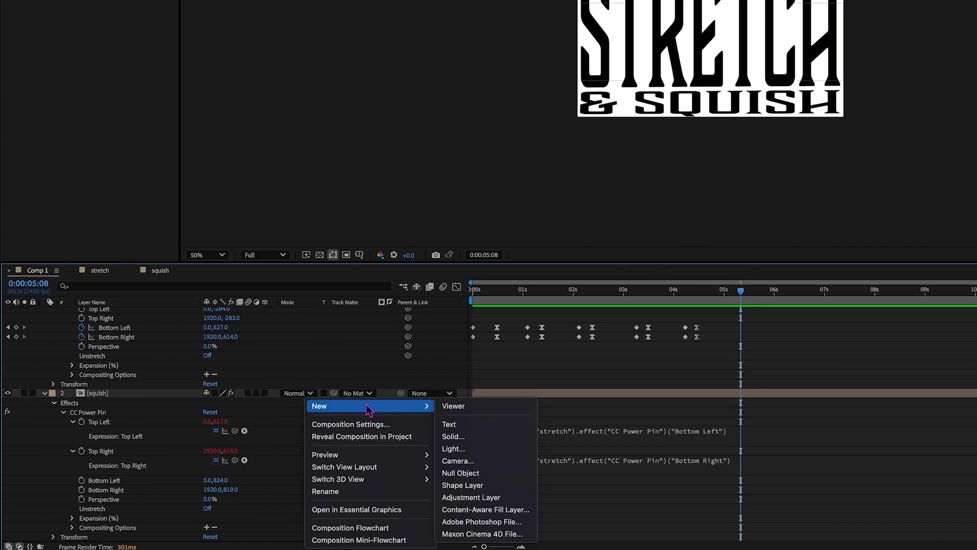
{"action": "left_click", "coordinate": [458, 437]}
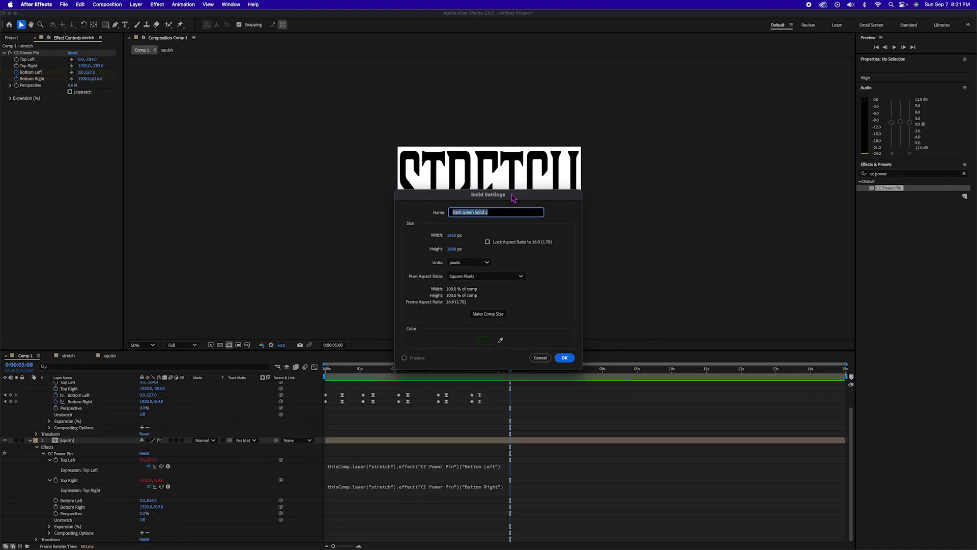
{"action": "type", "text": "BG"}
{"action": "key", "text": "Return"}
Step: Apply the Gradient Ramp effect to the BG solid and set its Ramp Shape to Radial Ramp
{"action": "left_click", "coordinate": [965, 173]}
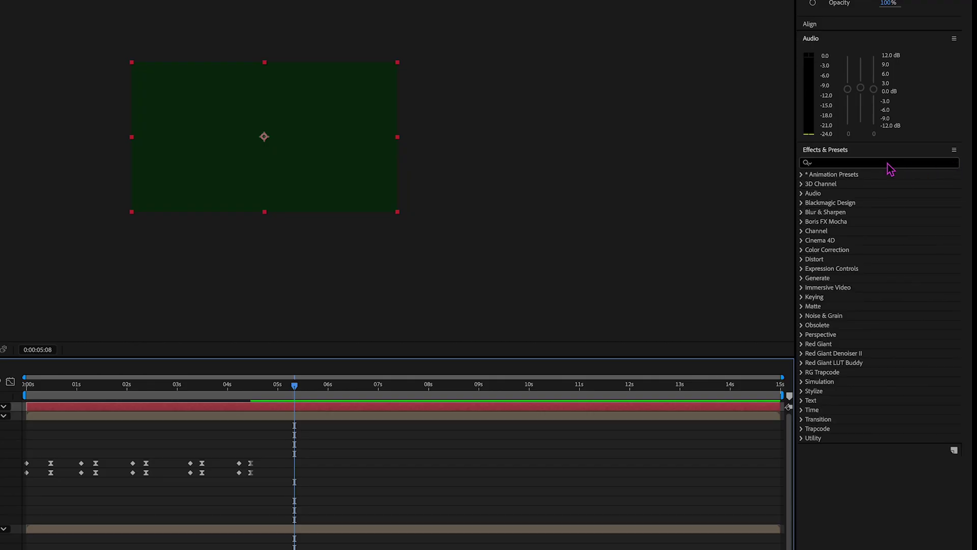
{"action": "left_click", "coordinate": [886, 164]}
{"action": "type", "text": "ramp"}
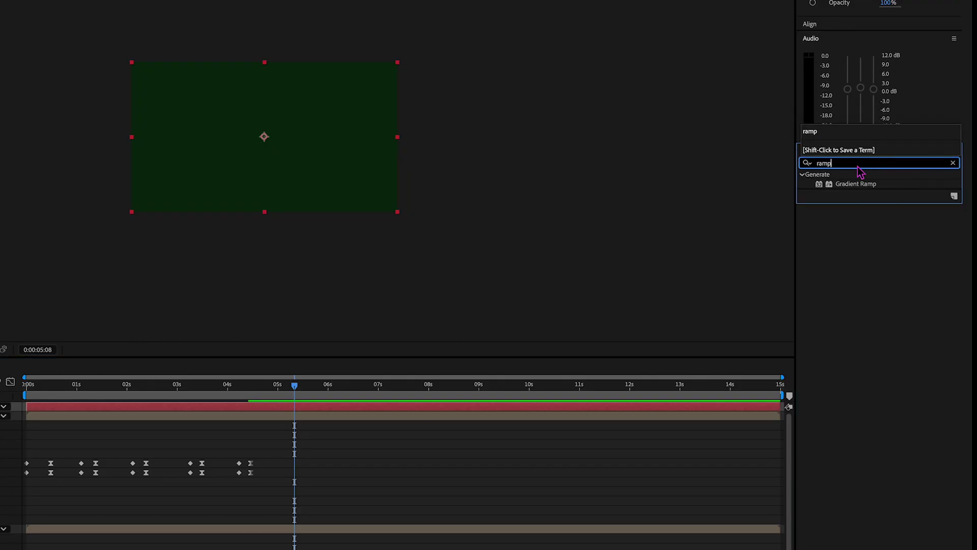
{"action": "left_click_drag", "start_coordinate": [860, 184], "coordinate": [310, 411]}
{"action": "left_click", "coordinate": [161, 125]}
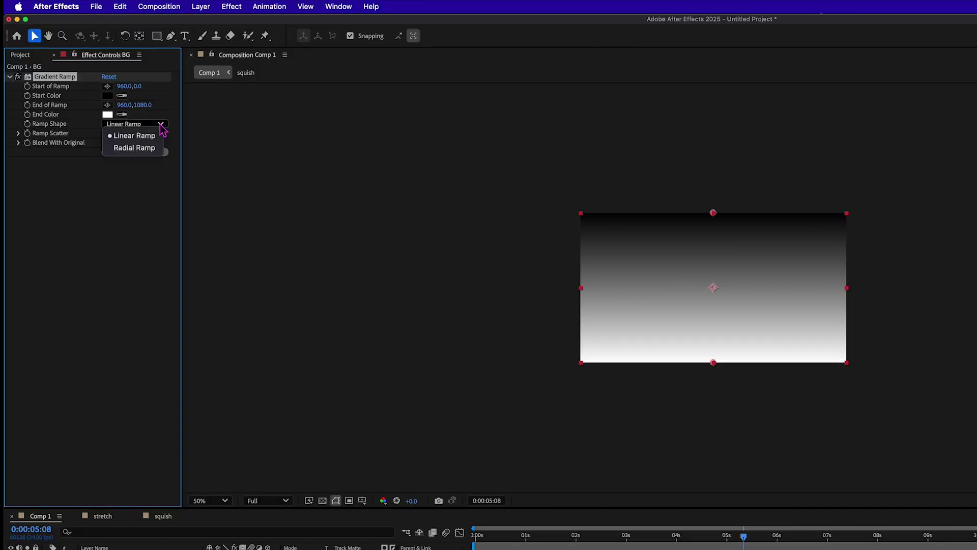
{"action": "left_click", "coordinate": [137, 148]}
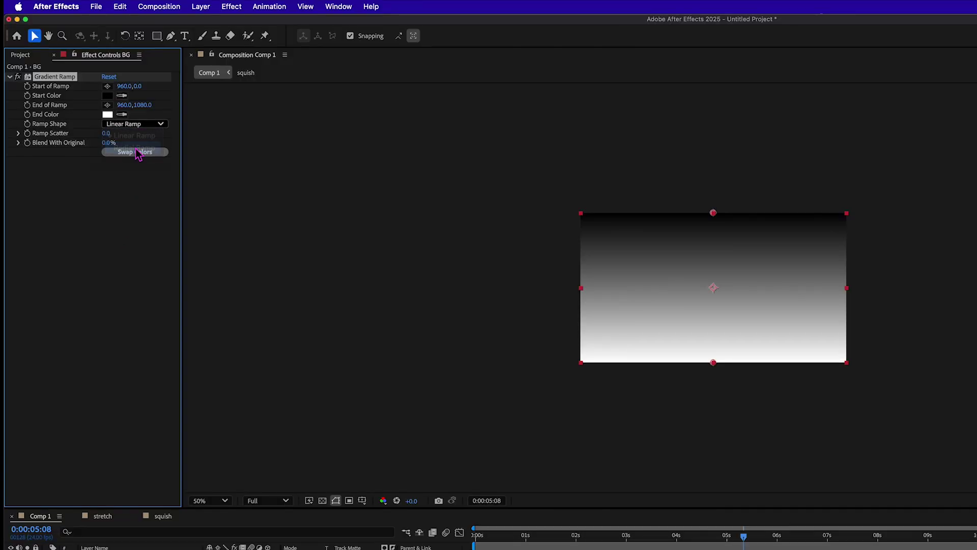
Step: Set the BG gradient's End Color to a very dark navy blue
{"action": "left_click", "coordinate": [107, 114]}
{"action": "left_click", "coordinate": [464, 331]}
{"action": "left_click_drag", "start_coordinate": [436, 344], "coordinate": [413, 392]}
{"action": "key", "text": "Return"}
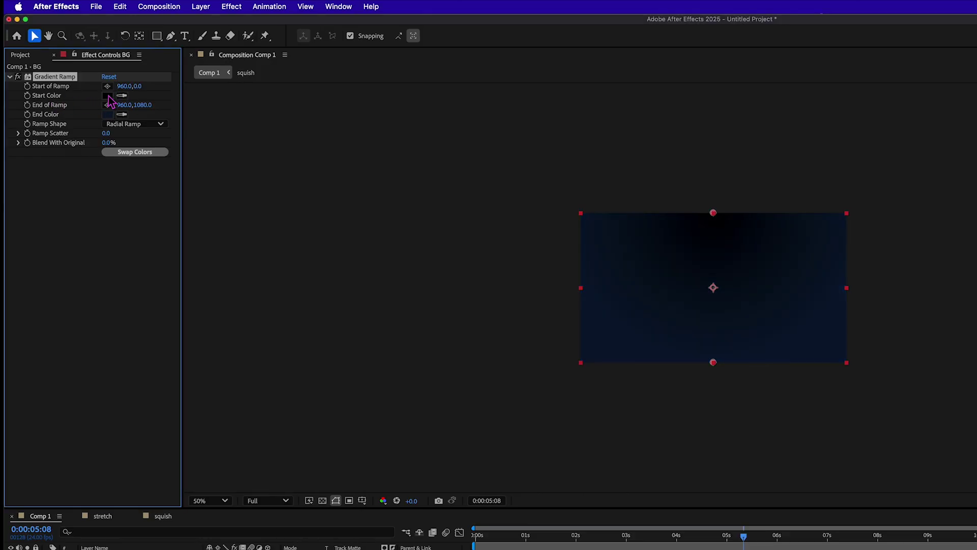
Step: Set the gradient's Start Color to 1B2A4B, and move its start point into the upper middle and its end point below the frame's lower edge
{"action": "left_click", "coordinate": [107, 96]}
{"action": "left_click", "coordinate": [532, 336]}
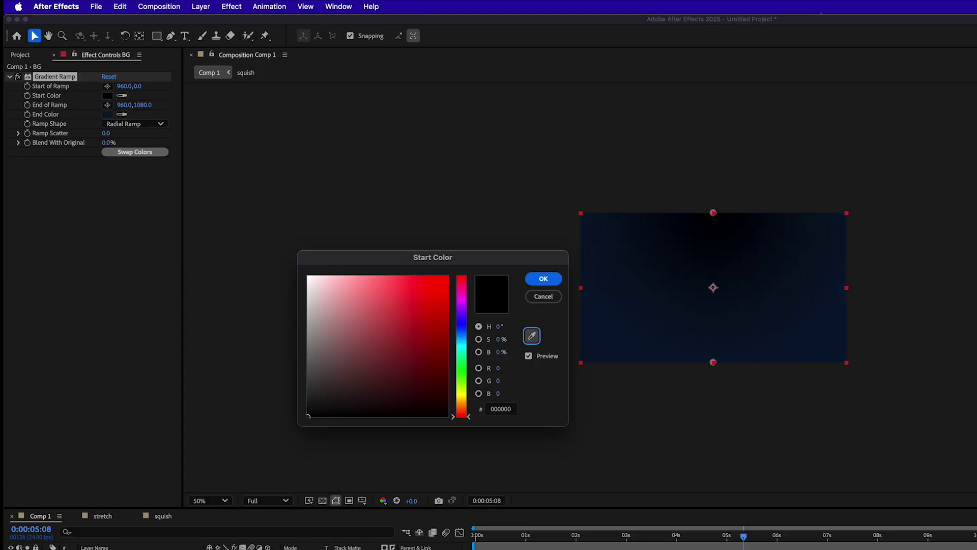
{"action": "left_click", "coordinate": [593, 341]}
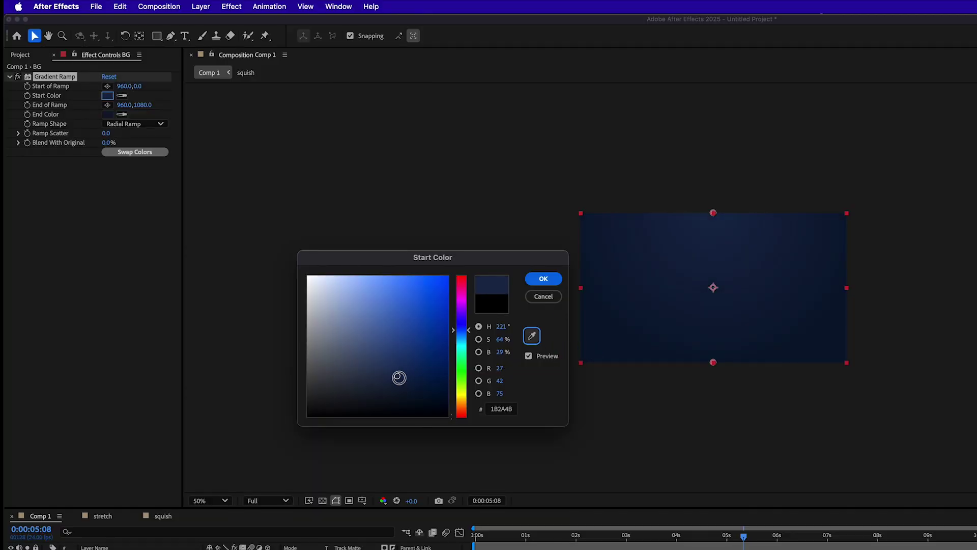
{"action": "left_click", "coordinate": [543, 279]}
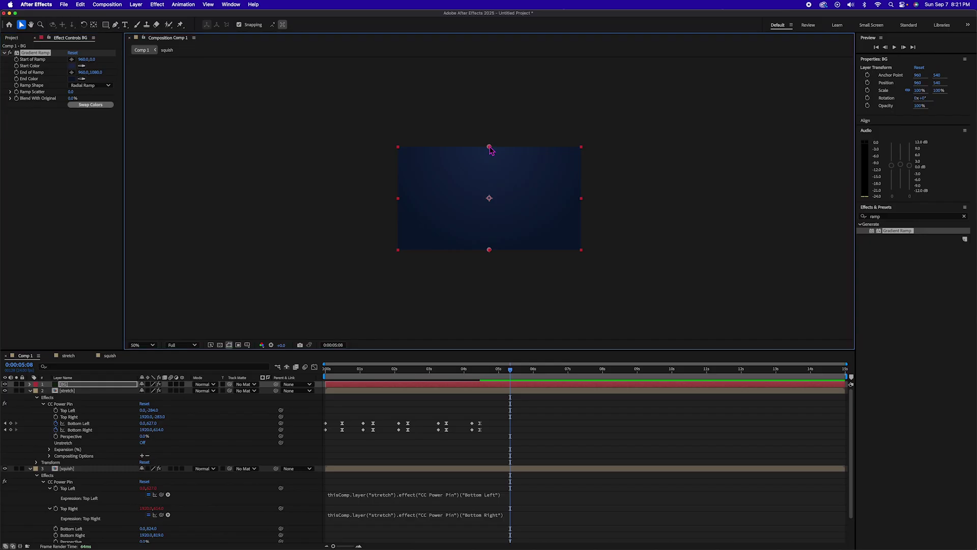
{"action": "left_click_drag", "start_coordinate": [490, 148], "coordinate": [484, 168]}
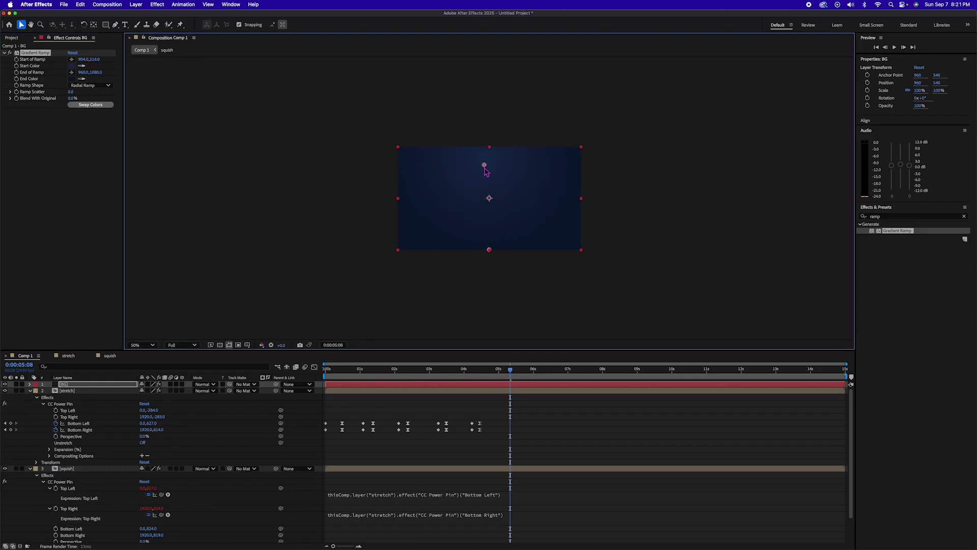
{"action": "left_click_drag", "start_coordinate": [489, 250], "coordinate": [464, 275]}
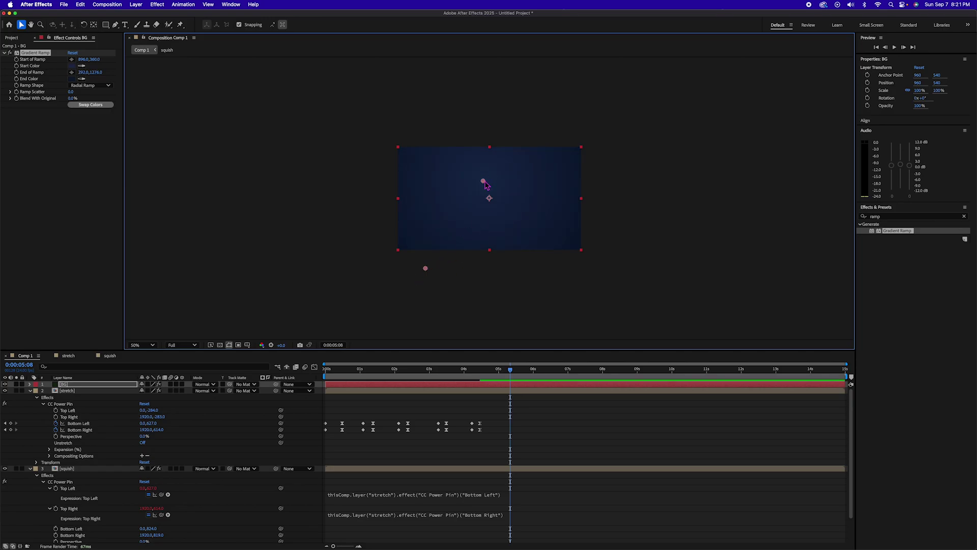
Step: Move the BG layer to the bottom of the layer stack and collapse the squish and stretch layers' properties
{"action": "left_click", "coordinate": [73, 433]}
{"action": "scroll", "coordinate": [71, 525], "scroll_direction": "down", "scroll_amount": 3}
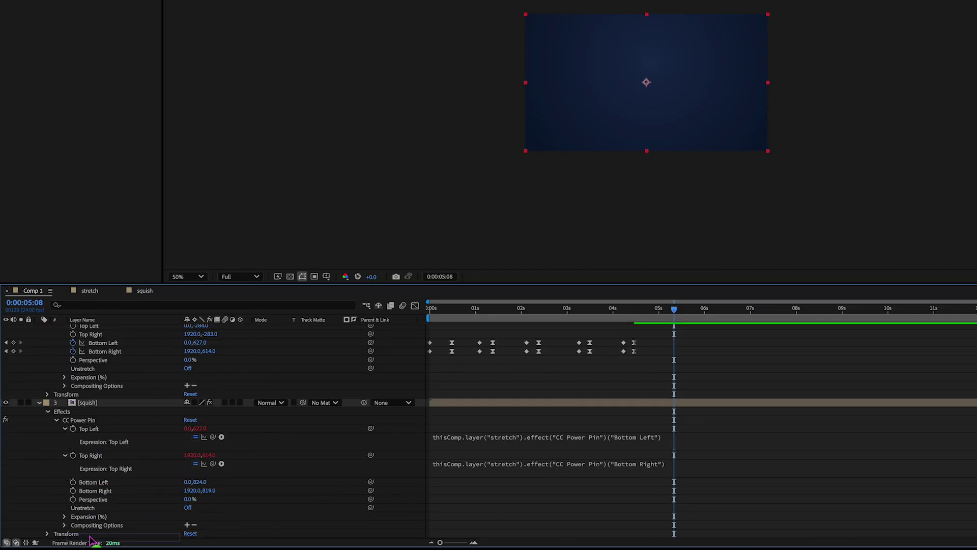
{"action": "key", "text": "ctrl+shift+bracketleft"}
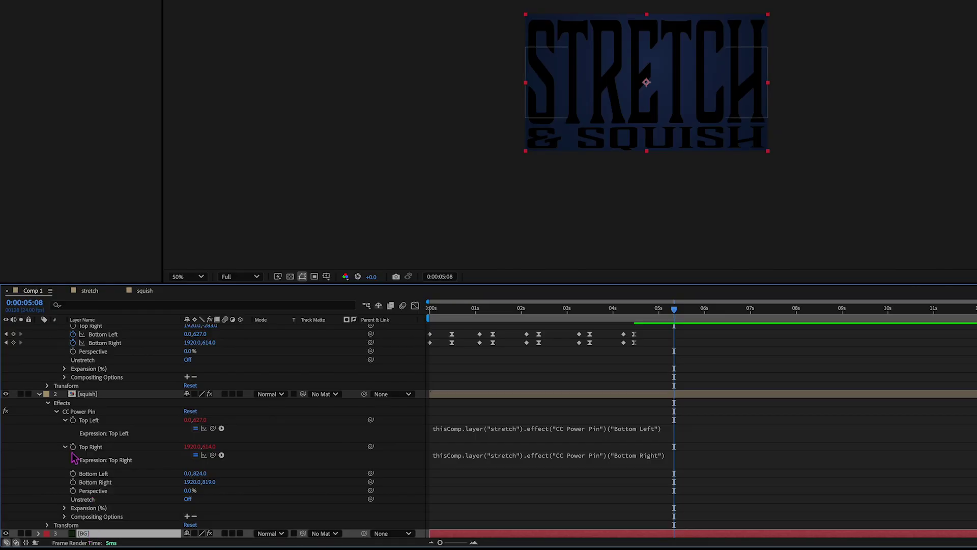
{"action": "left_click", "coordinate": [40, 395]}
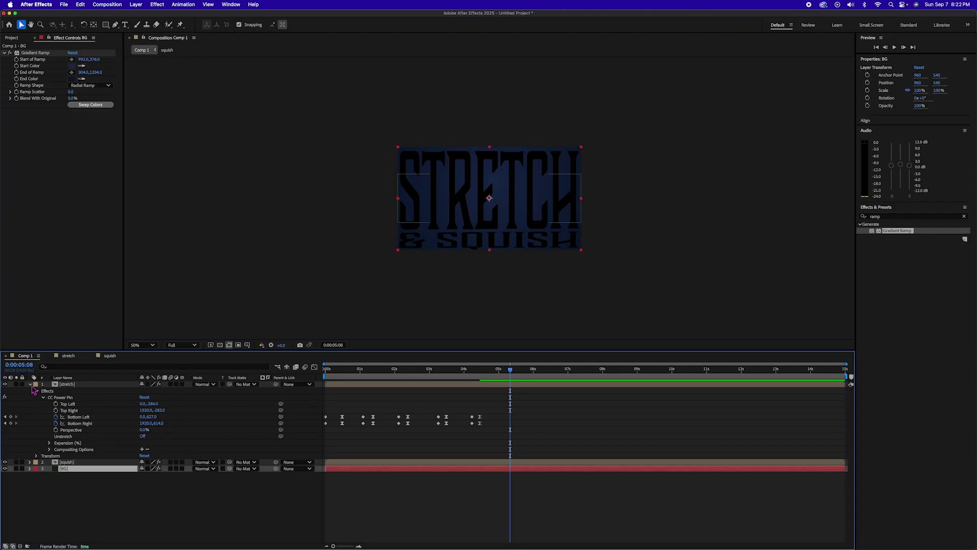
{"action": "left_click", "coordinate": [30, 387]}
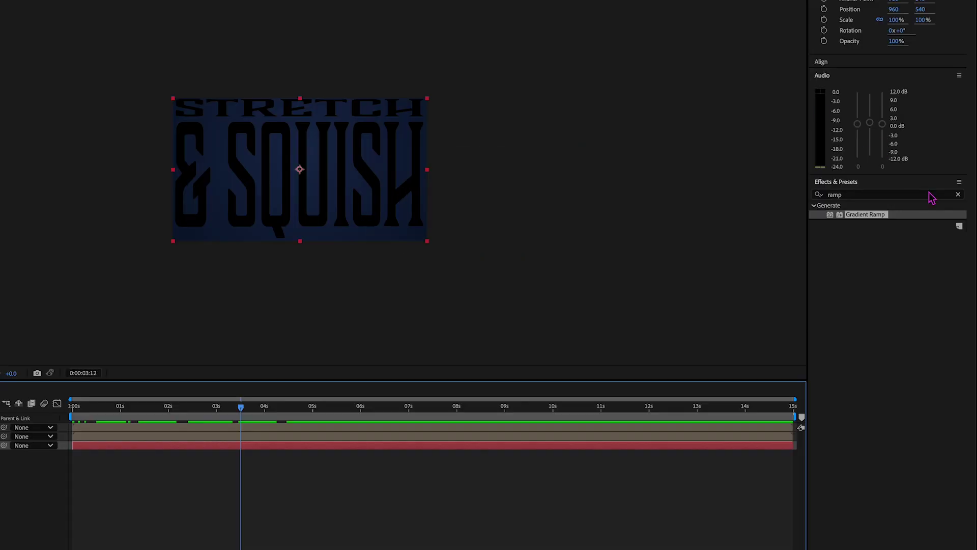
Step: Find the Fill effect and apply it to the stretch layer
{"action": "left_click", "coordinate": [931, 198]}
{"action": "left_click_drag", "start_coordinate": [868, 199], "coordinate": [815, 198]}
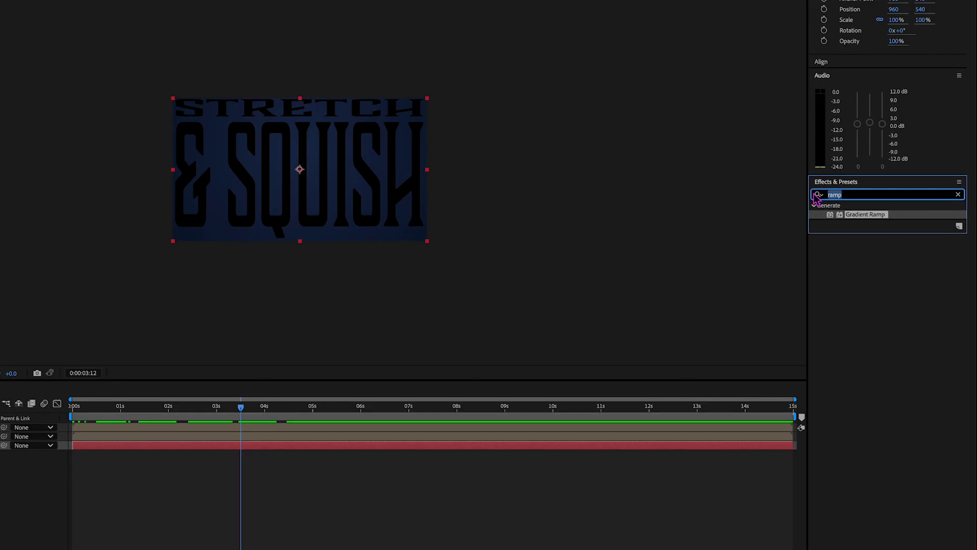
{"action": "type", "text": "fill"}
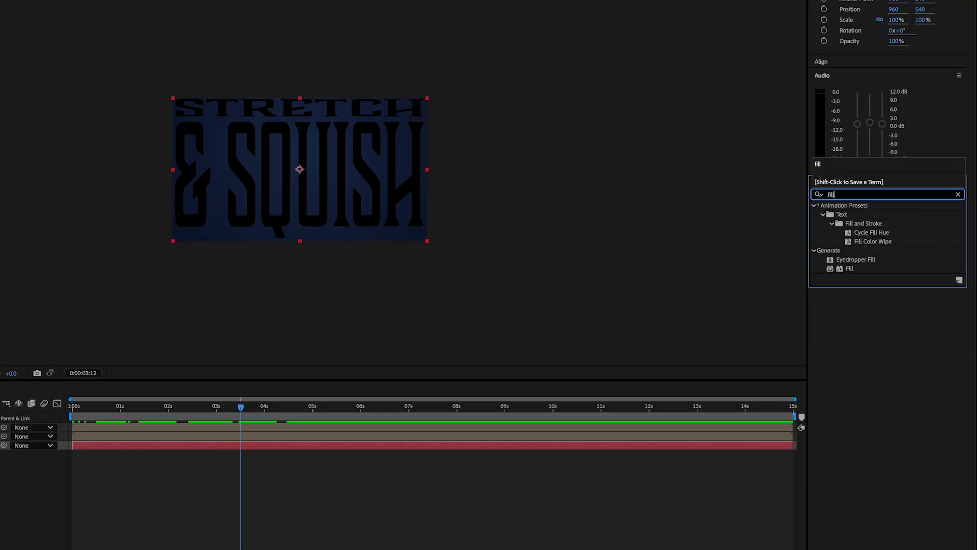
{"action": "left_click_drag", "start_coordinate": [850, 268], "coordinate": [287, 439]}
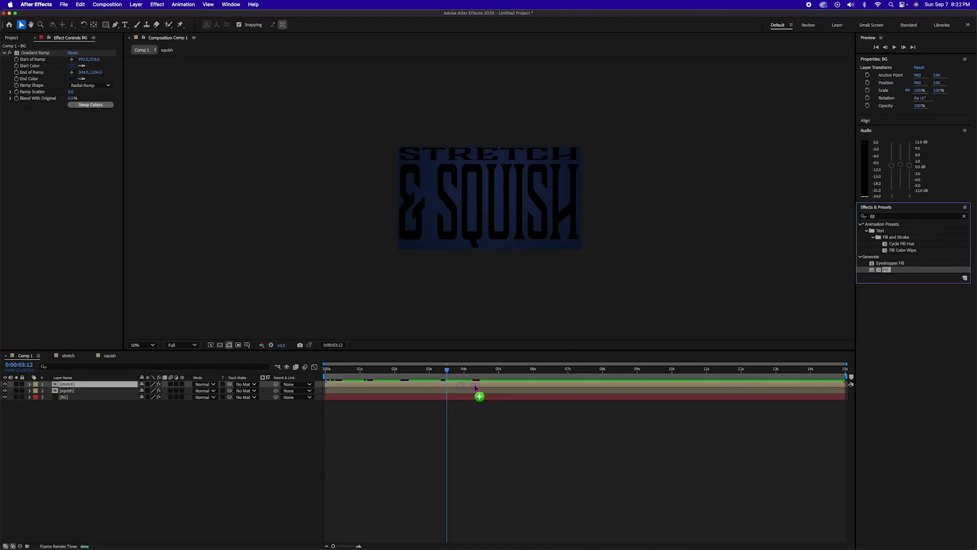
Step: Set the Fill color on the stretch layer to white, FFFFFF
{"action": "left_click", "coordinate": [72, 125]}
{"action": "left_click_drag", "start_coordinate": [272, 250], "coordinate": [127, 142]}
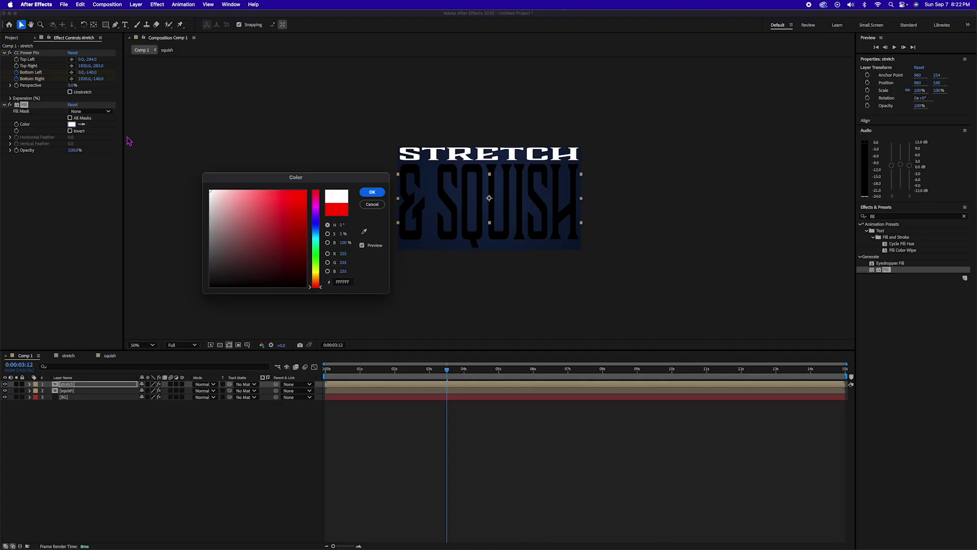
{"action": "key", "text": "Return"}
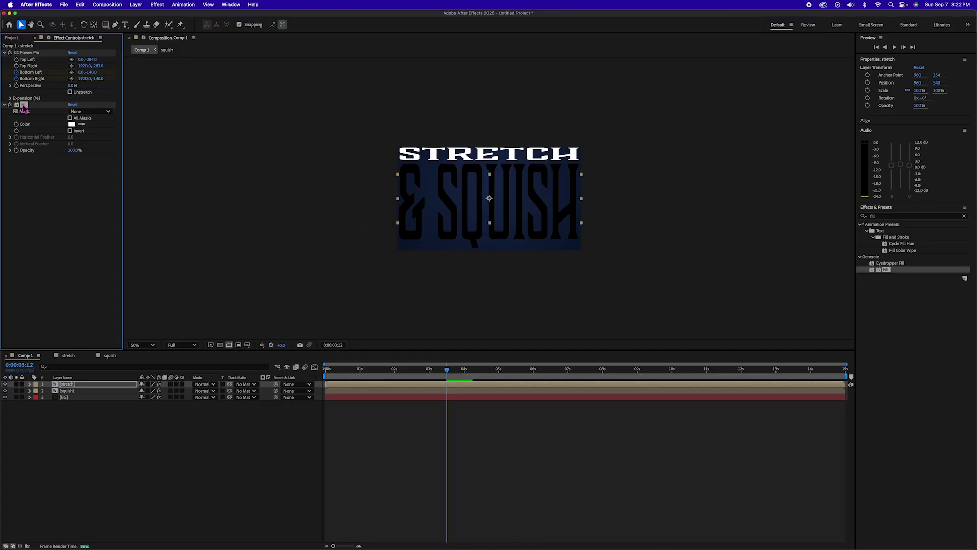
Step: Apply the same white Fill effect to the squish layer and preview the animation from the start
{"action": "left_click", "coordinate": [446, 392]}
{"action": "left_click", "coordinate": [441, 391]}
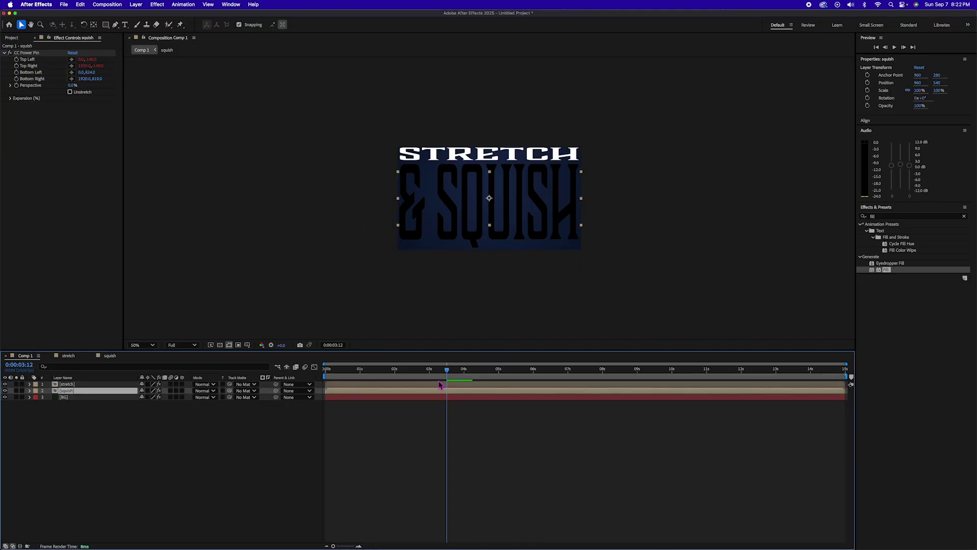
{"action": "key", "text": "super+alt+shift+e"}
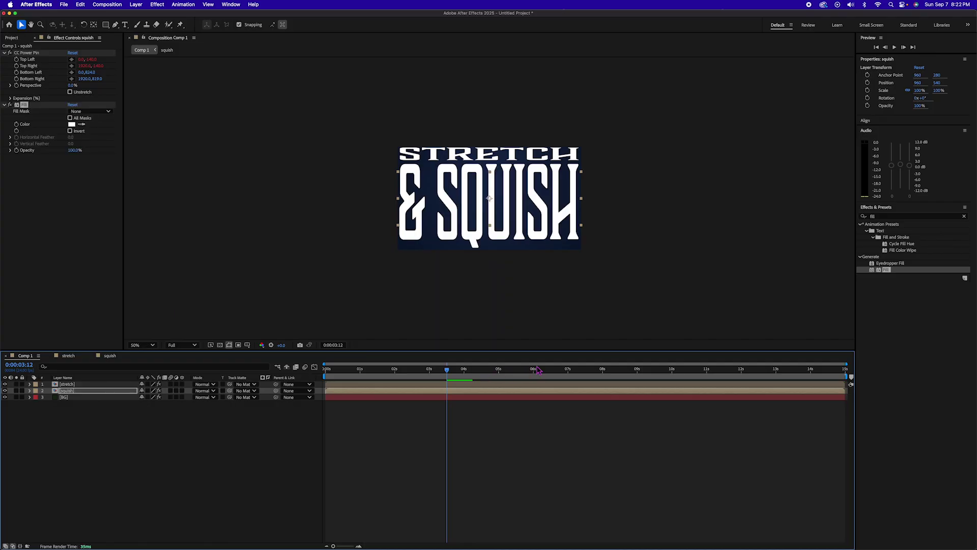
{"action": "left_click_drag", "start_coordinate": [431, 376], "coordinate": [308, 372]}
{"action": "key", "text": "space"}
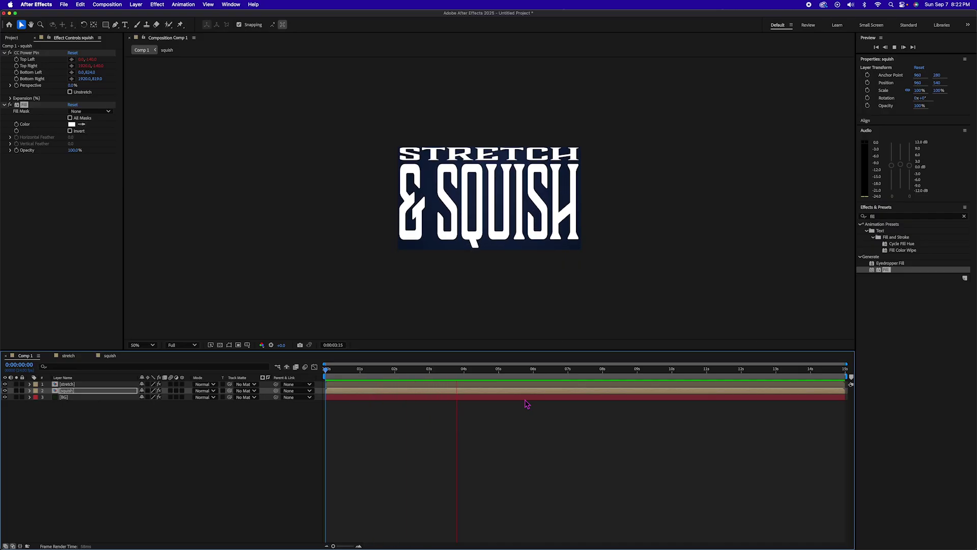
Step: In the stretch precomp, copy both range selector Offset keyframes and paste them at 0:00:04:21
{"action": "left_click", "coordinate": [448, 384]}
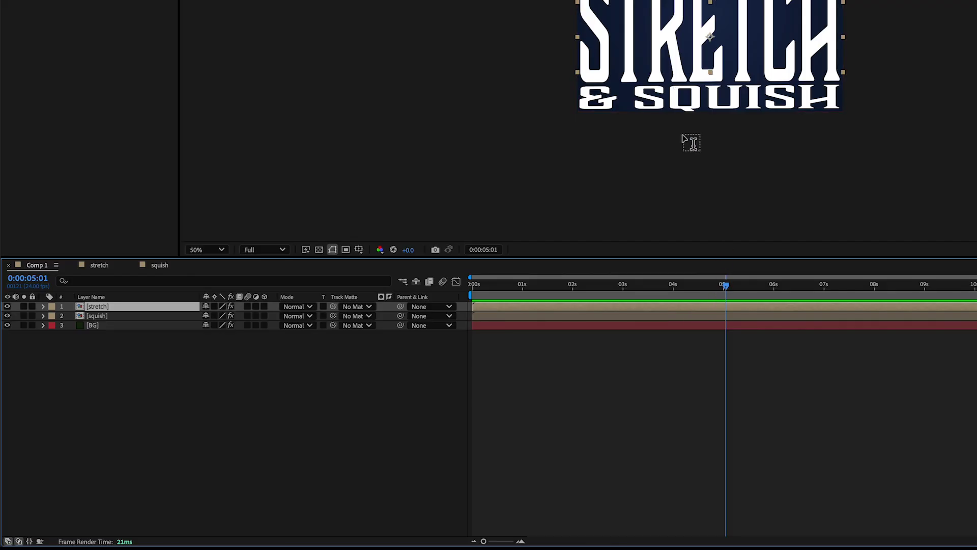
{"action": "double_click", "coordinate": [692, 312]}
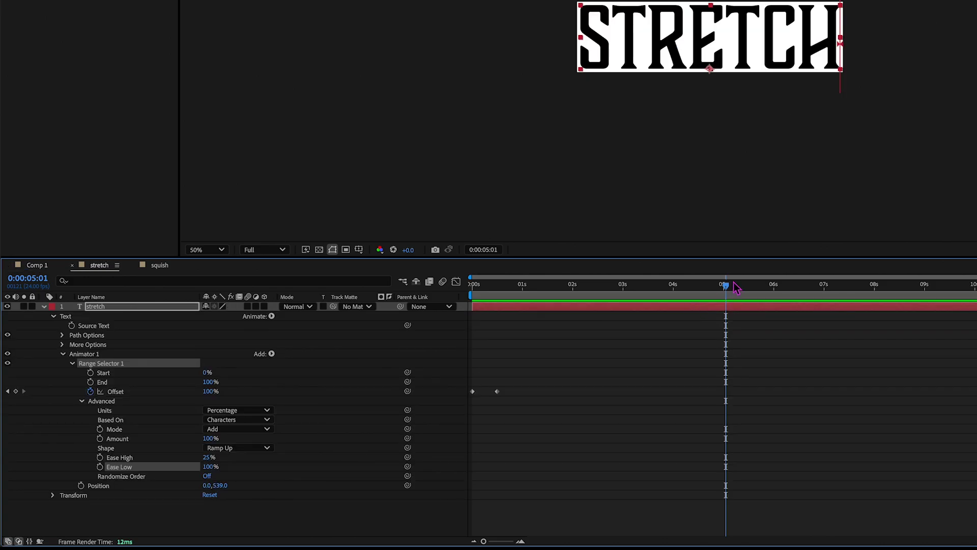
{"action": "mouse_move", "coordinate": [726, 290]}
{"action": "left_mouse_down"}
{"action": "mouse_move", "coordinate": [653, 290]}
{"action": "mouse_move", "coordinate": [728, 291]}
{"action": "mouse_move", "coordinate": [718, 291]}
{"action": "left_mouse_up"}
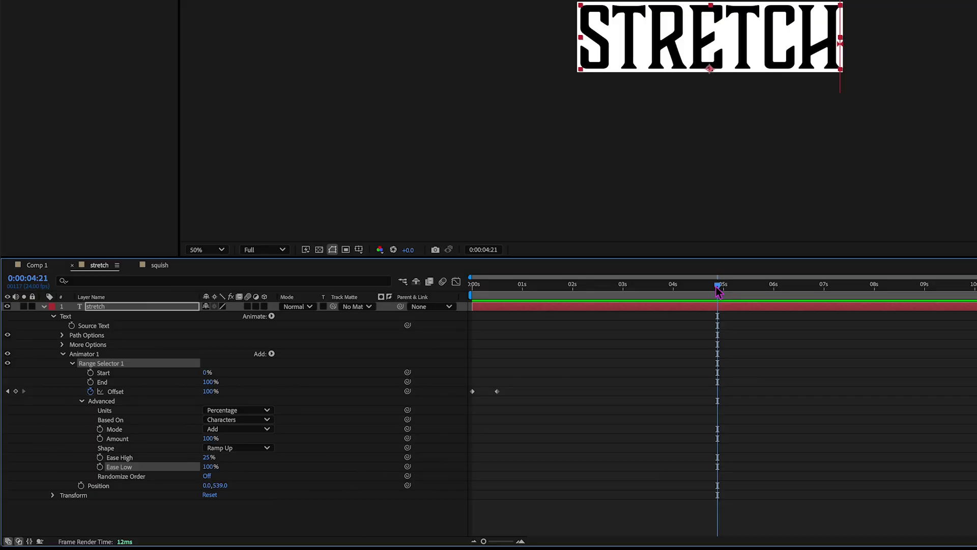
{"action": "left_click_drag", "start_coordinate": [545, 378], "coordinate": [469, 409]}
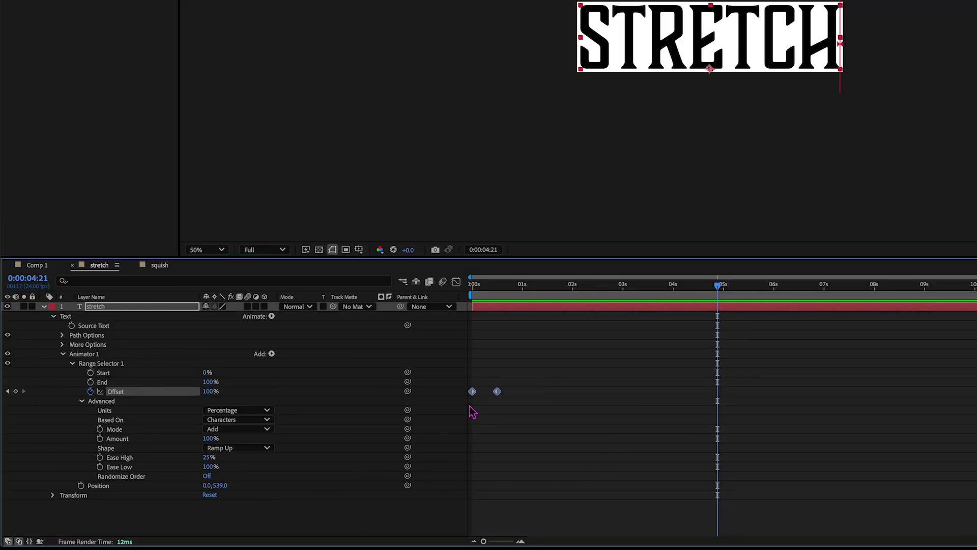
{"action": "key", "text": "ctrl+c"}
{"action": "key", "text": "ctrl+v"}
Step: Time-reverse the pasted Offset keyframes in the stretch precomp
{"action": "right_click", "coordinate": [719, 397]}
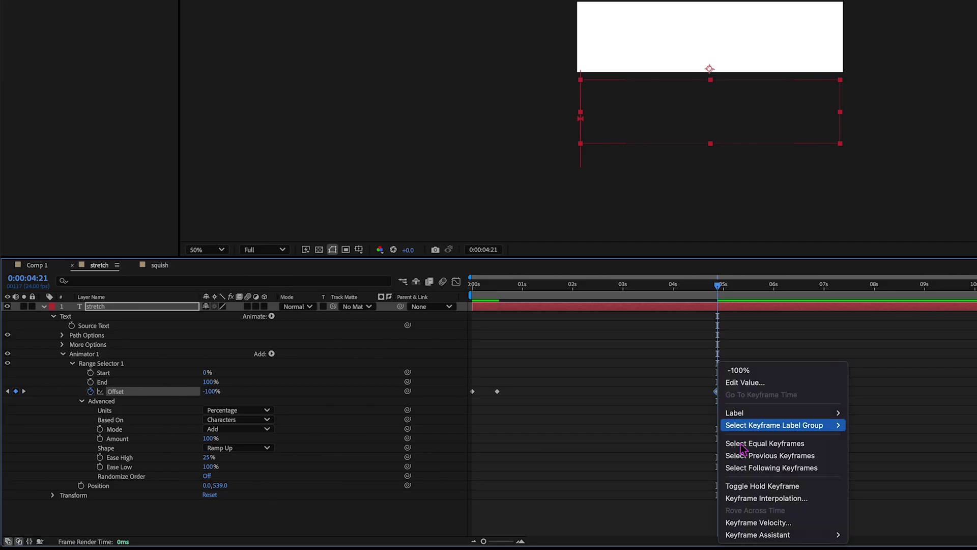
{"action": "mouse_move", "coordinate": [814, 534]}
{"action": "left_click", "coordinate": [885, 538]}
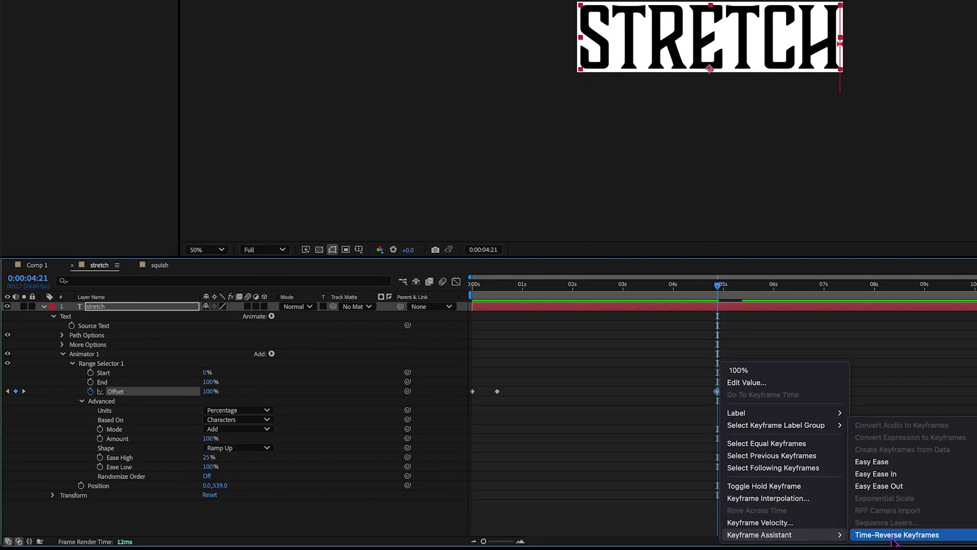
{"action": "left_click", "coordinate": [686, 425]}
{"action": "mouse_move", "coordinate": [718, 290]}
{"action": "left_mouse_down"}
{"action": "mouse_move", "coordinate": [471, 288]}
{"action": "mouse_move", "coordinate": [761, 297]}
{"action": "mouse_move", "coordinate": [717, 297]}
{"action": "left_mouse_up"}
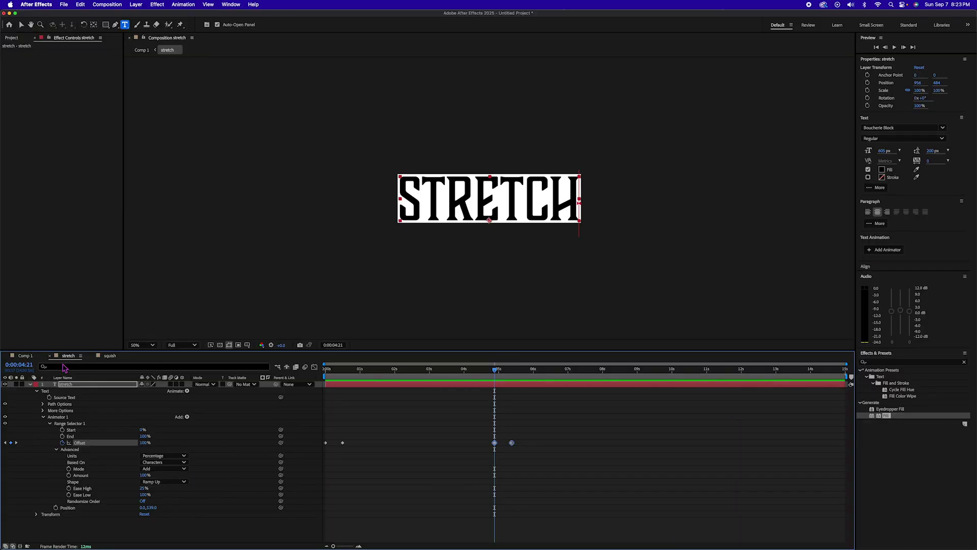
Step: In the squish precomp, copy both range selector Offset keyframes and paste them at 0:00:05:01
{"action": "left_click", "coordinate": [113, 356]}
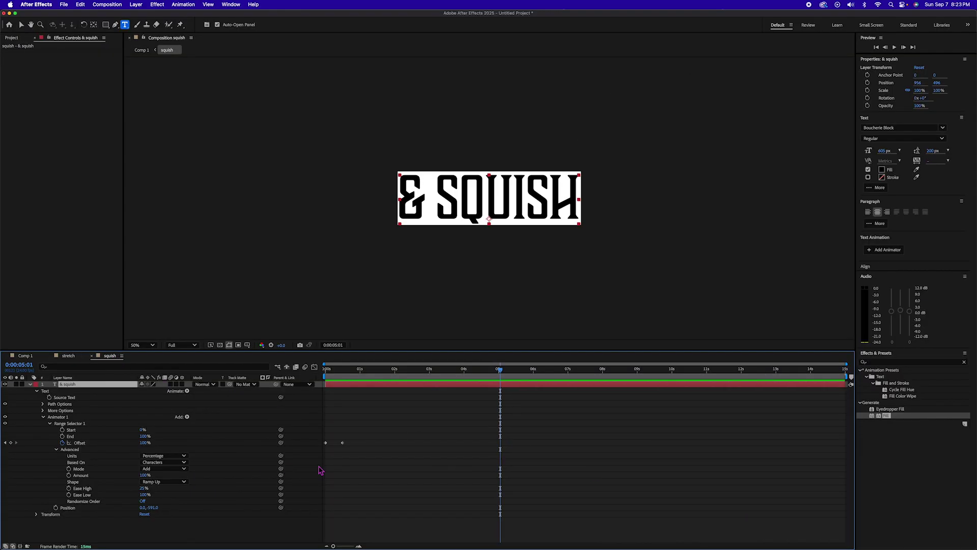
{"action": "left_click_drag", "start_coordinate": [369, 439], "coordinate": [314, 458]}
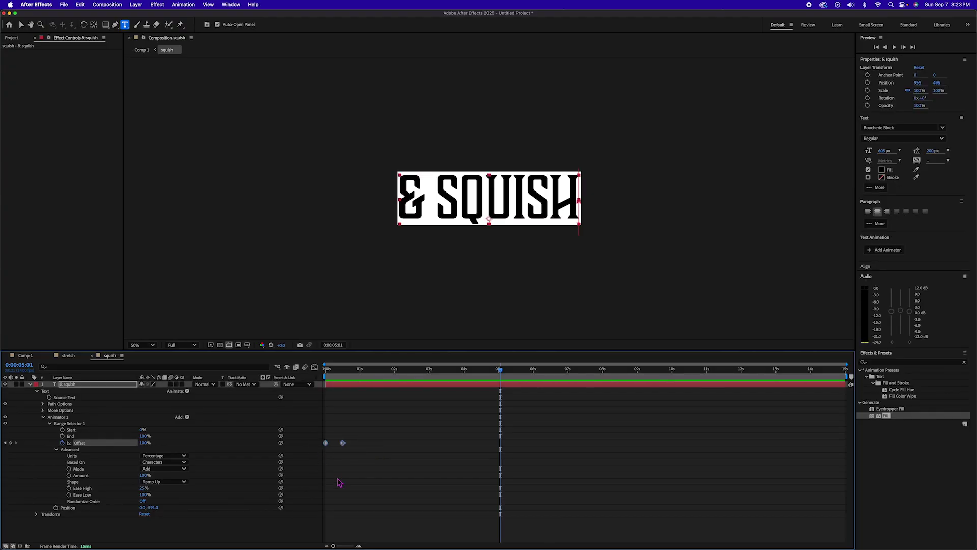
{"action": "key", "text": "super+c"}
{"action": "key", "text": "super+v"}
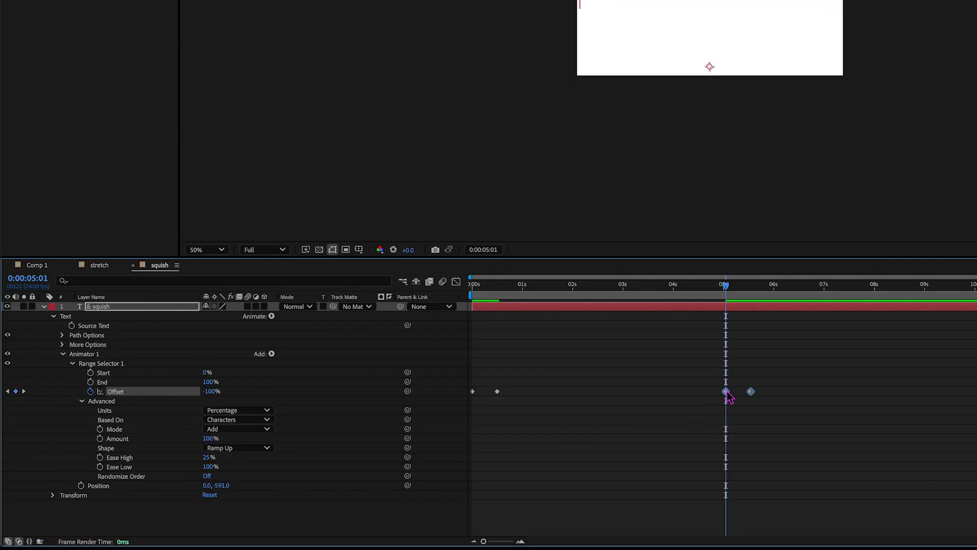
Step: Time-reverse the pasted squish Offset keyframes and shift the pair earlier to start at about 0:00:04:21
{"action": "right_click", "coordinate": [727, 393]}
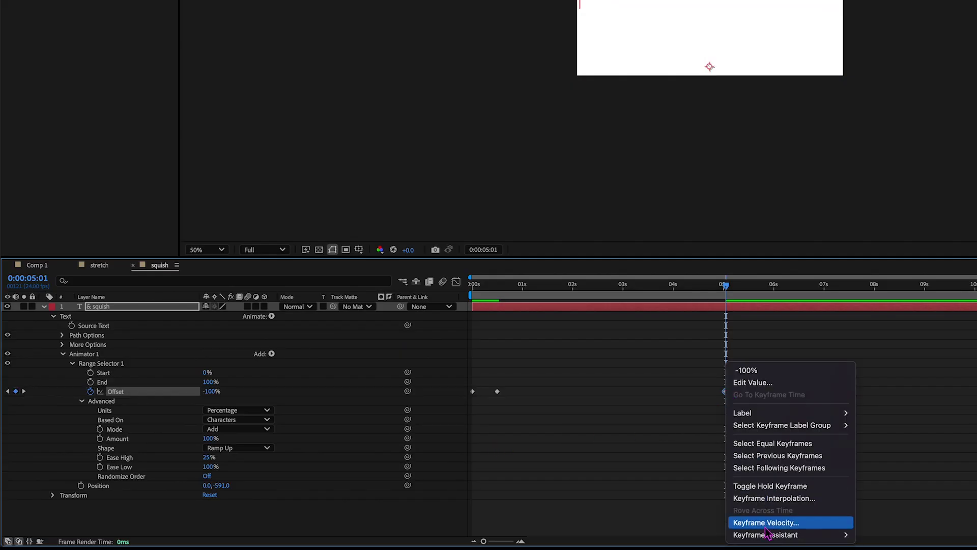
{"action": "mouse_move", "coordinate": [769, 536]}
{"action": "left_click", "coordinate": [893, 536]}
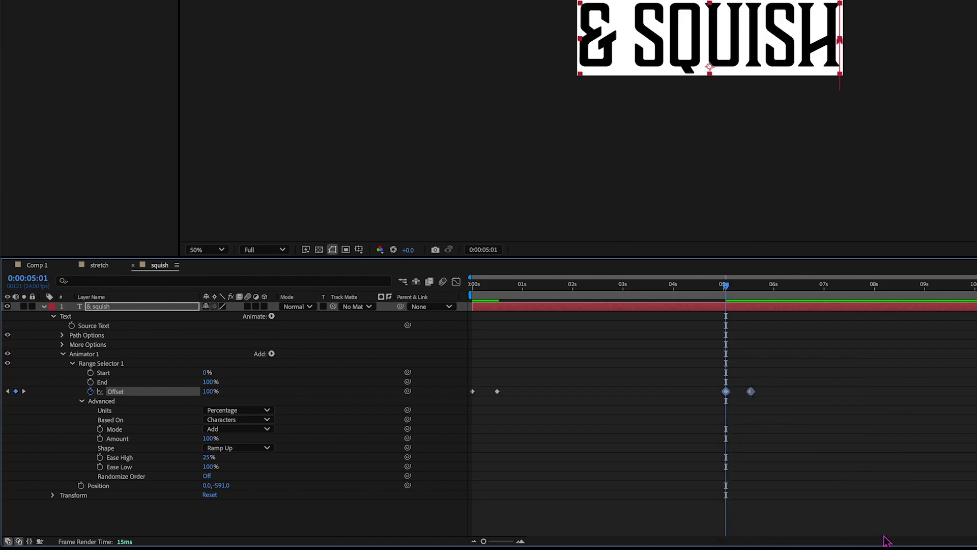
{"action": "left_click_drag", "start_coordinate": [751, 392], "coordinate": [743, 392]}
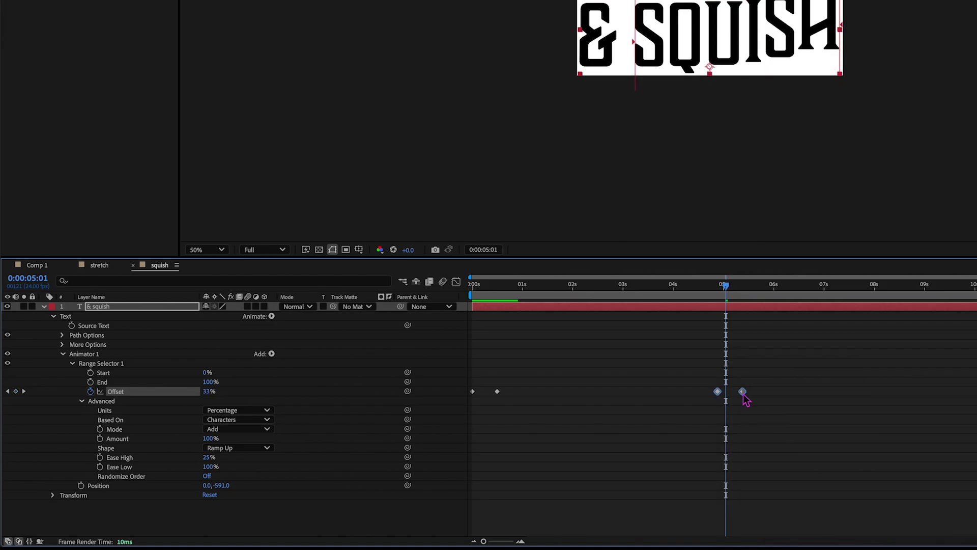
Step: Return to Comp 1 and preview the closing text animation from 0:00:04:14
{"action": "left_click", "coordinate": [40, 268]}
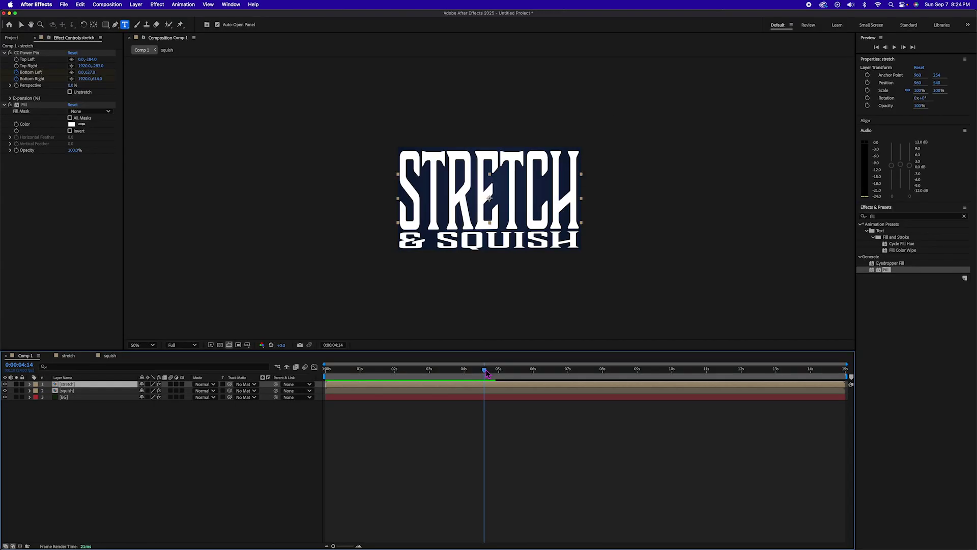
{"action": "left_click", "coordinate": [706, 291]}
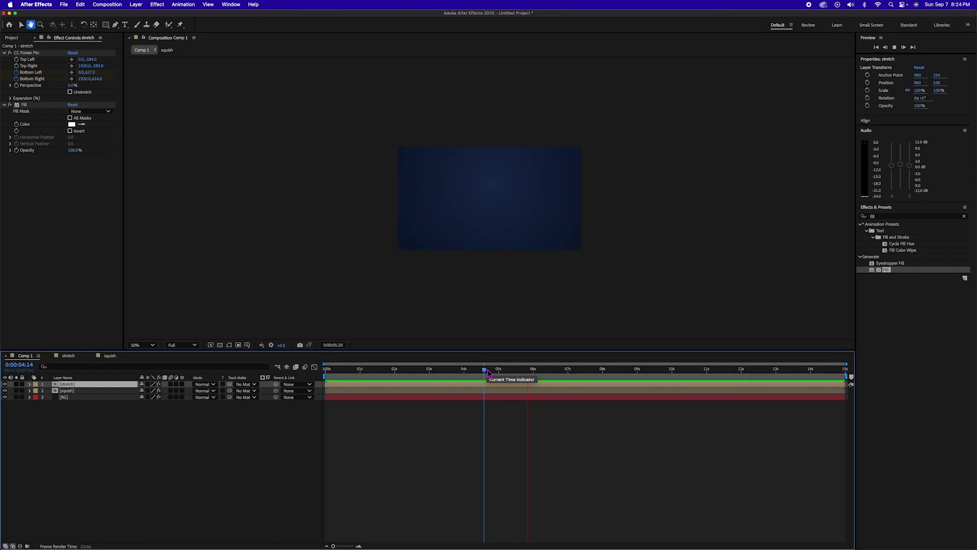
{"action": "left_click_drag", "start_coordinate": [488, 373], "coordinate": [446, 371]}
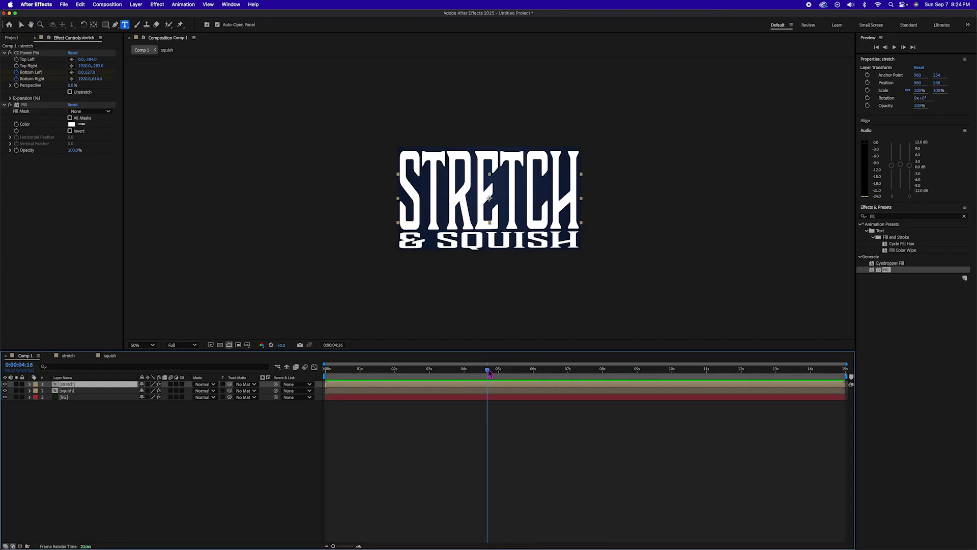